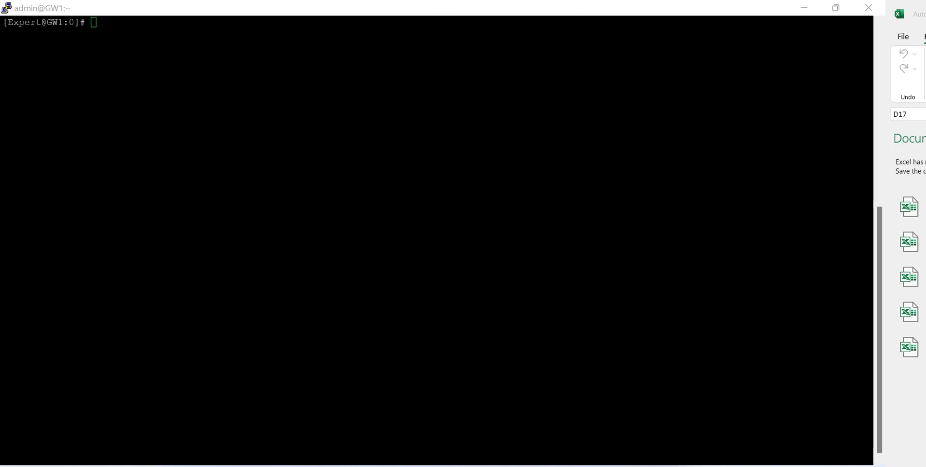
Switch to the SmartConsole window for 192.168.1.100 and open its Logs & Monitor view.
{"action": "key", "text": "alt+shift"}
{"action": "mouse_move", "coordinate": [563, 466]}
{"action": "left_click", "coordinate": [600, 418]}
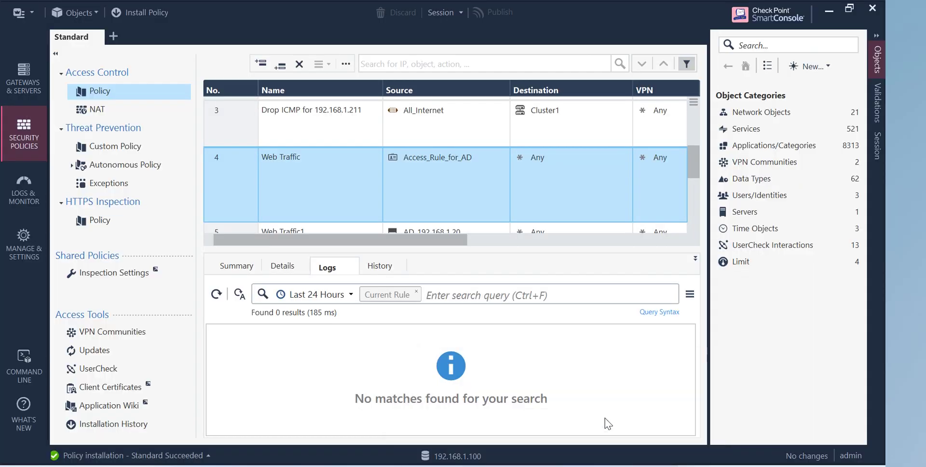
{"action": "left_click", "coordinate": [6, 204]}
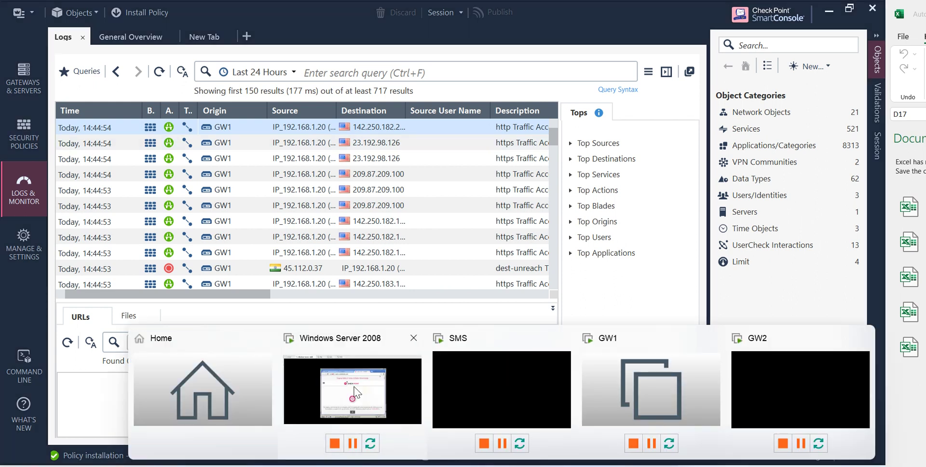
{"action": "left_click", "coordinate": [356, 392]}
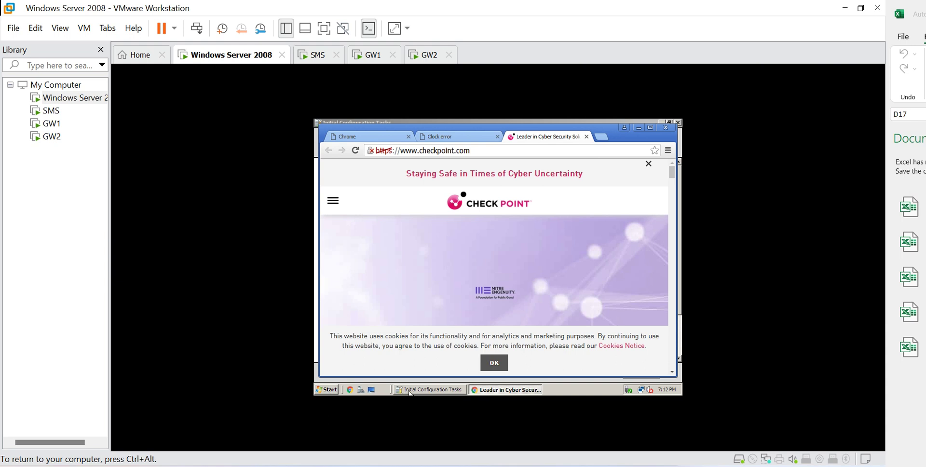
{"action": "left_click", "coordinate": [334, 390]}
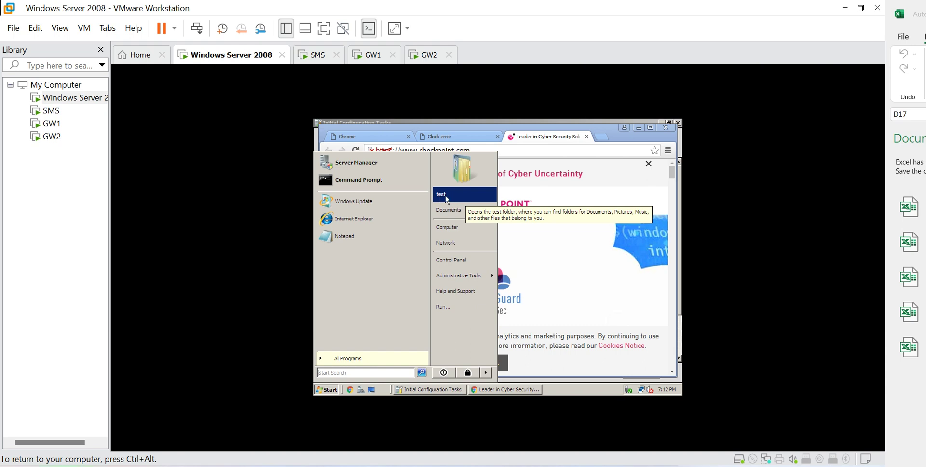
{"action": "left_click", "coordinate": [564, 196]}
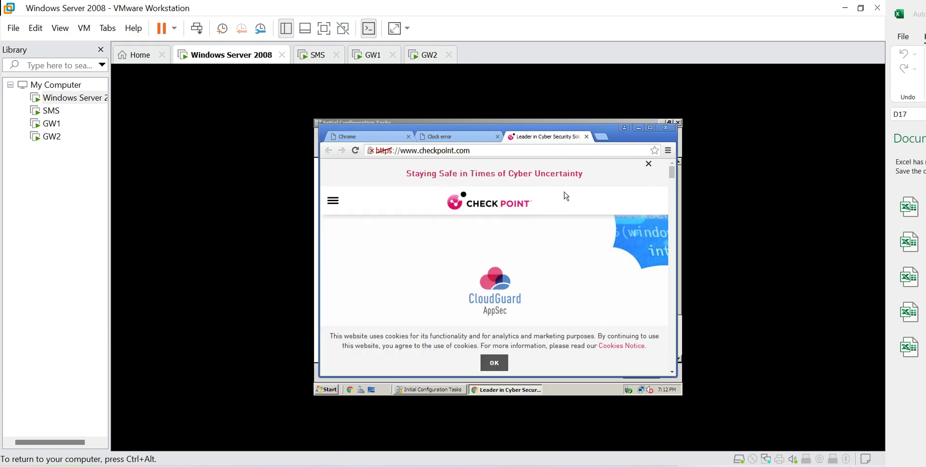
{"action": "left_click", "coordinate": [472, 150]}
{"action": "left_click", "coordinate": [355, 150]}
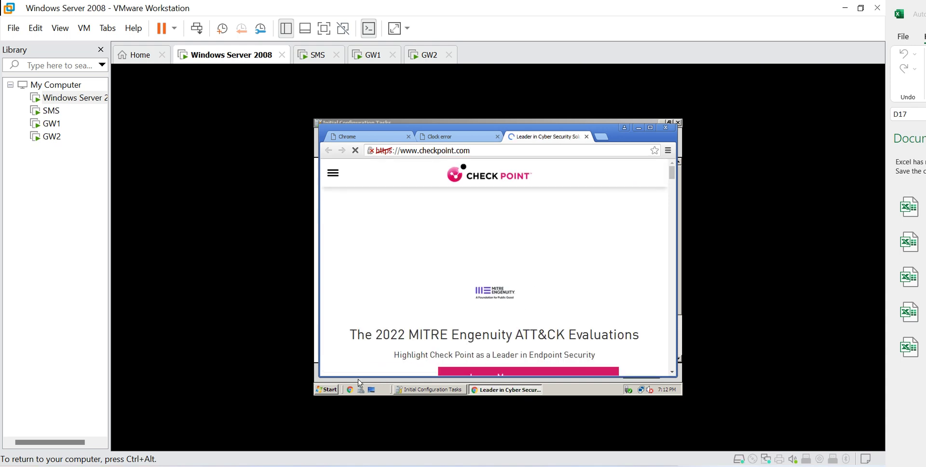
Open a command prompt with cmd on the Windows Server 2008 VM.
{"action": "left_click", "coordinate": [329, 391]}
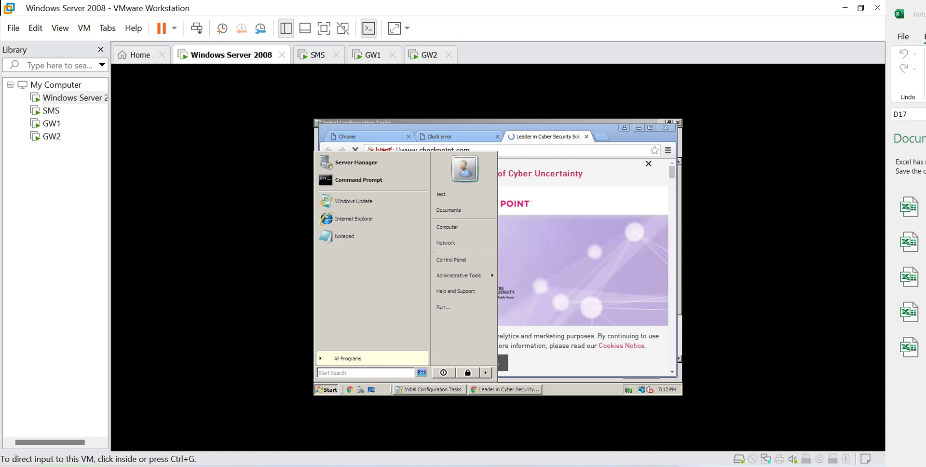
{"action": "left_click", "coordinate": [352, 373]}
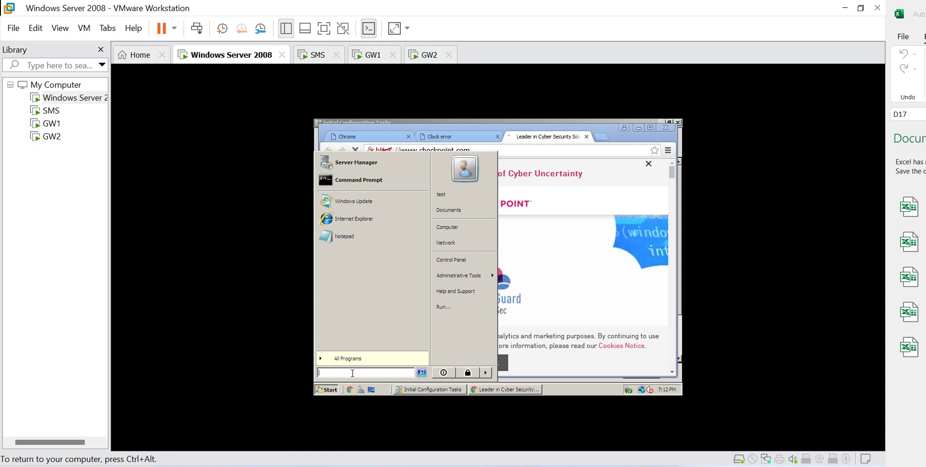
{"action": "type", "text": "cmd"}
{"action": "key", "text": "Return"}
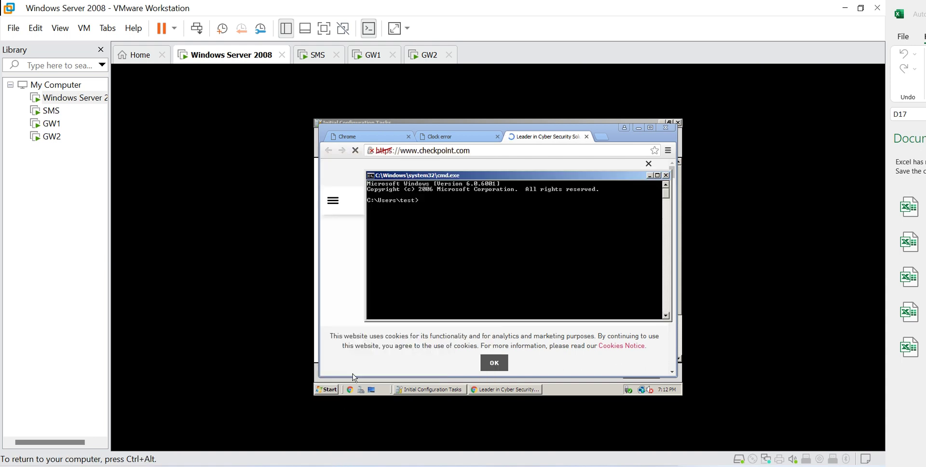
Ping 8.8.8.8 from the VM's command prompt.
{"action": "type", "text": "ping "}
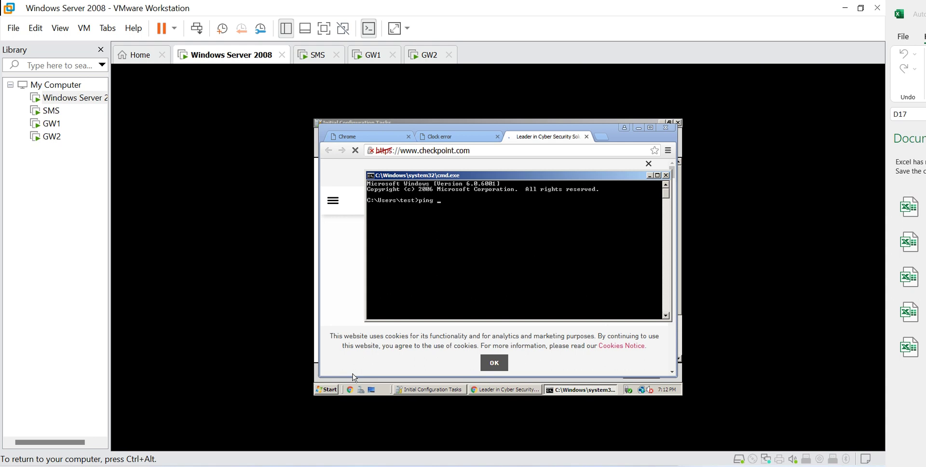
{"action": "type", "text": "1"}
{"action": "key", "text": "BackSpace"}
{"action": "type", "text": "8.8.8.8"}
{"action": "key", "text": "Return"}
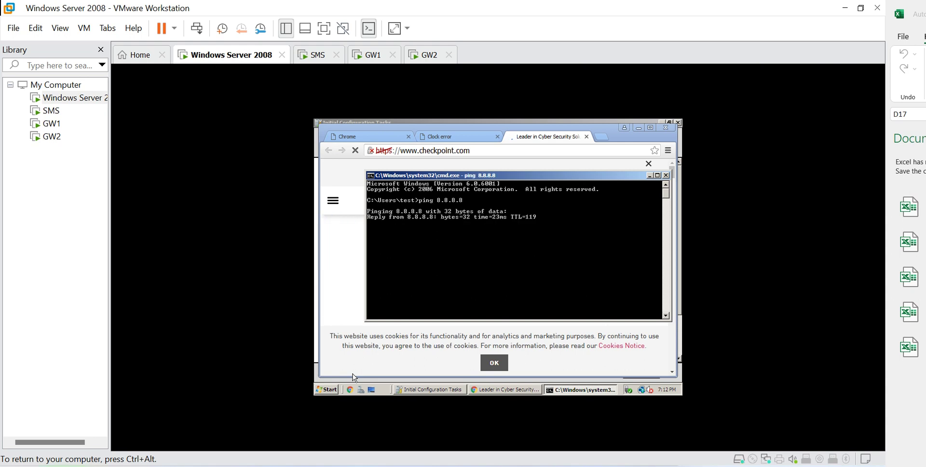
Return to the SmartConsole window for 192.168.1.100 and refresh the traffic logs for the last 24 hours.
{"action": "key", "text": "ctrl+alt"}
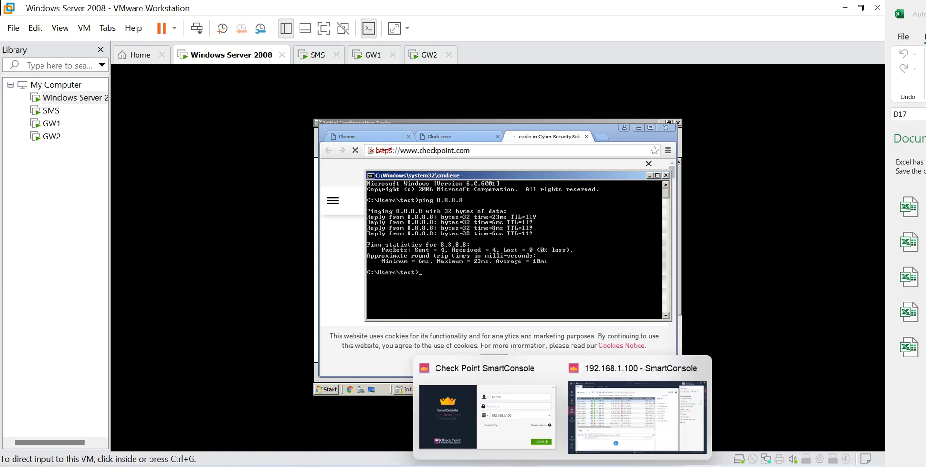
{"action": "left_click", "coordinate": [645, 407]}
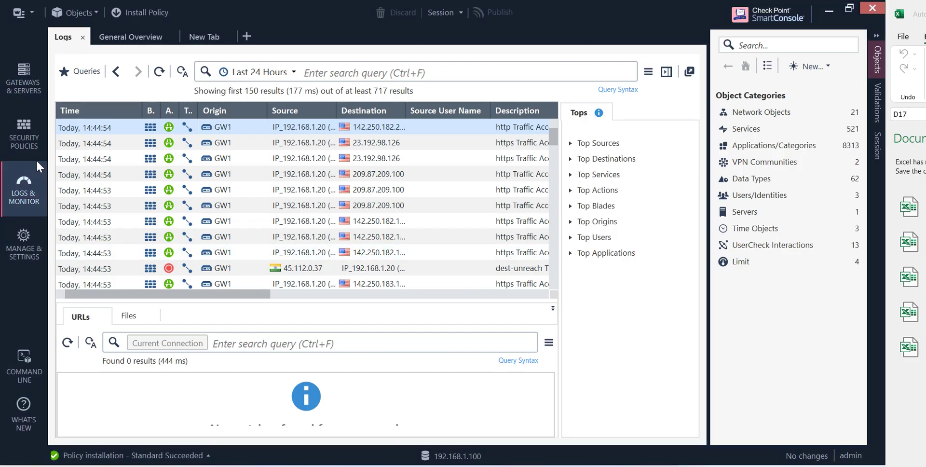
{"action": "left_click", "coordinate": [160, 72]}
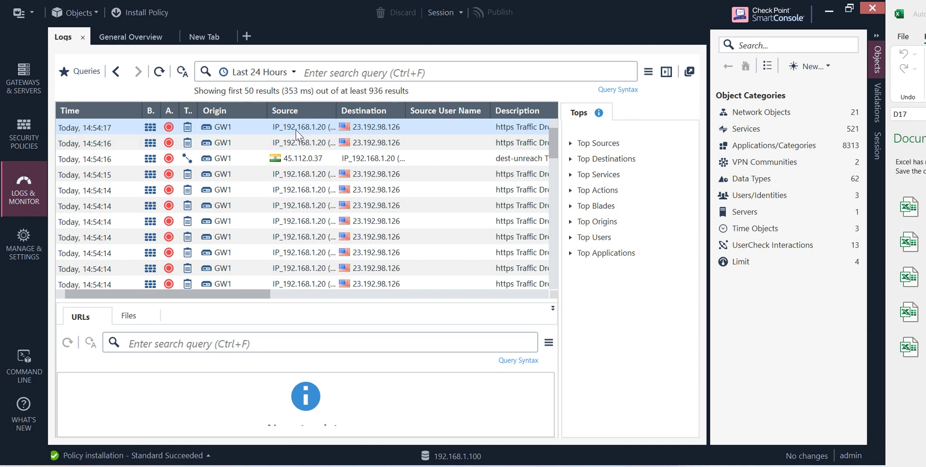
{"action": "left_click", "coordinate": [160, 72]}
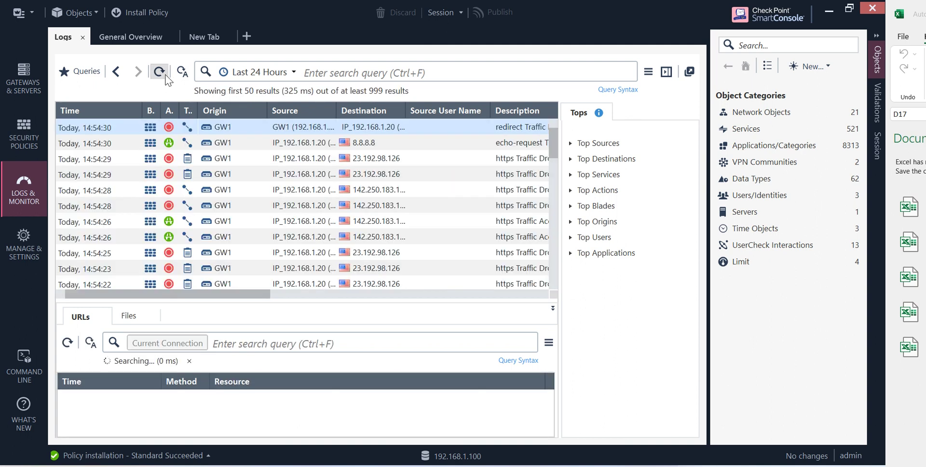
Inspect the details of the echo-request log to 8.8.8.8, expand its full source machine name, and close the details.
{"action": "left_click", "coordinate": [365, 145]}
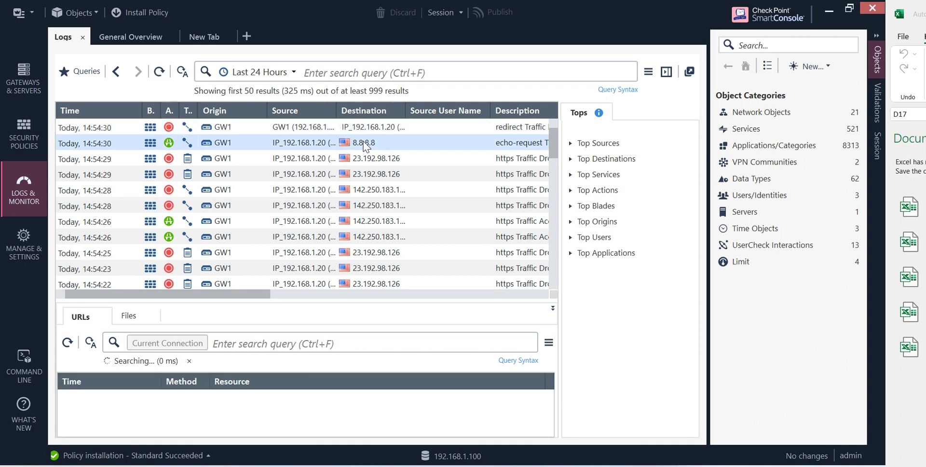
{"action": "double_click", "coordinate": [365, 144]}
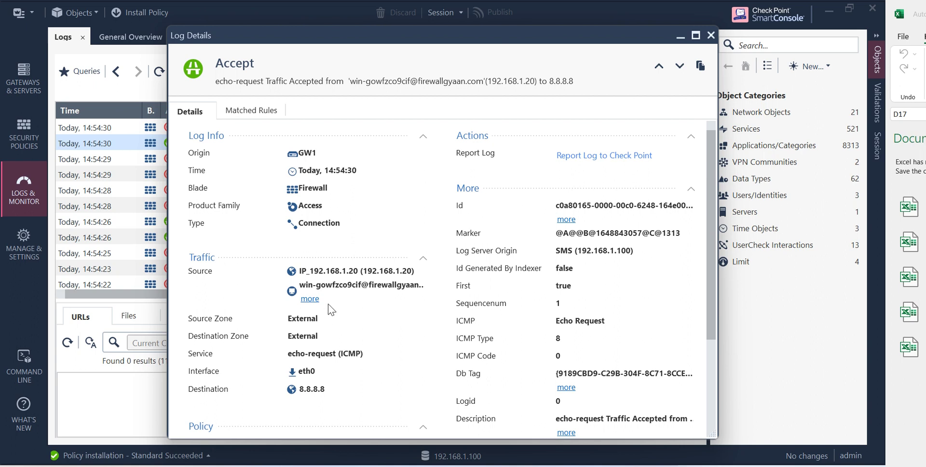
{"action": "left_click", "coordinate": [311, 300]}
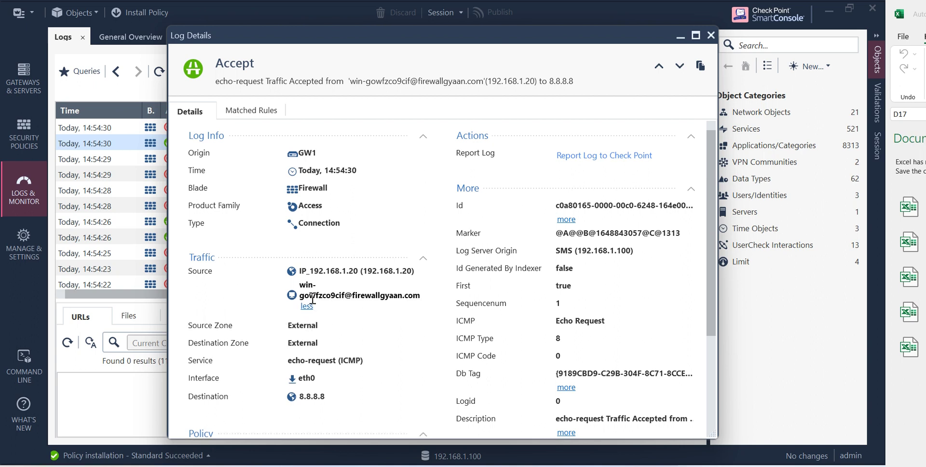
{"action": "left_click", "coordinate": [711, 37]}
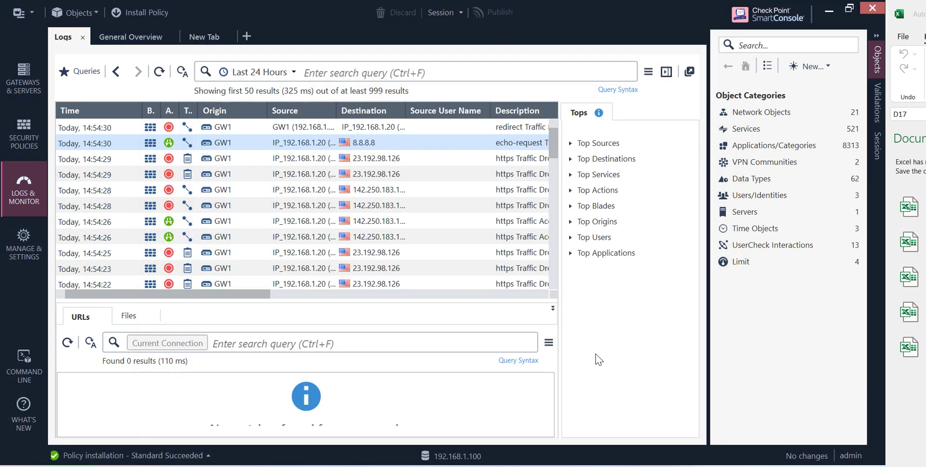
Switch to the GW1 PuTTY session and run pdp monitor ip 192.168.1.20.
{"action": "mouse_move", "coordinate": [693, 427]}
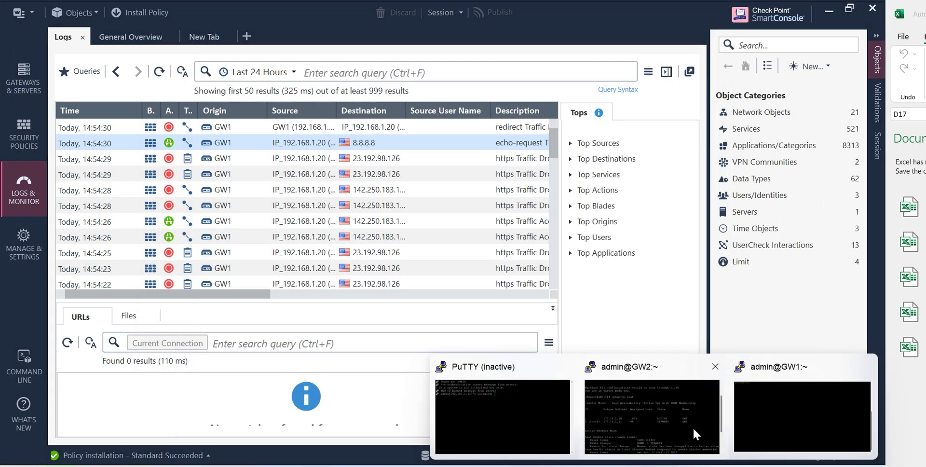
{"action": "left_click", "coordinate": [743, 410]}
{"action": "key", "text": "Return"}
{"action": "key", "text": "Return"}
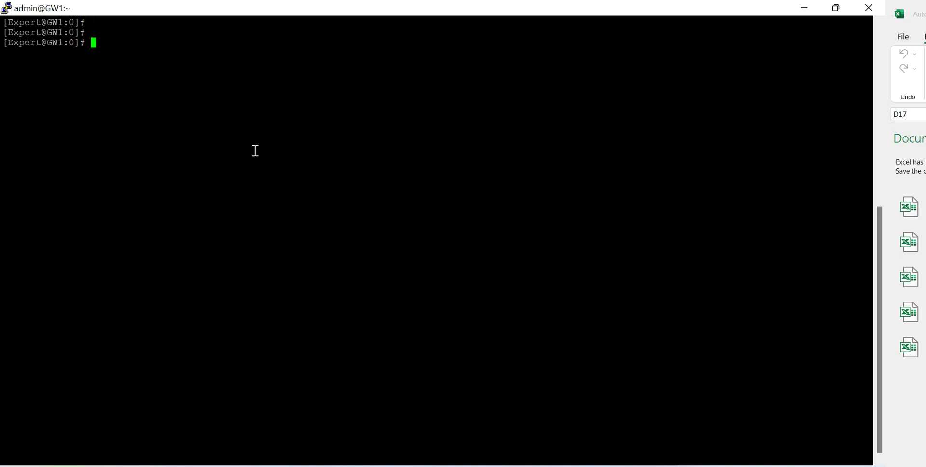
{"action": "type", "text": "pdp monitor "}
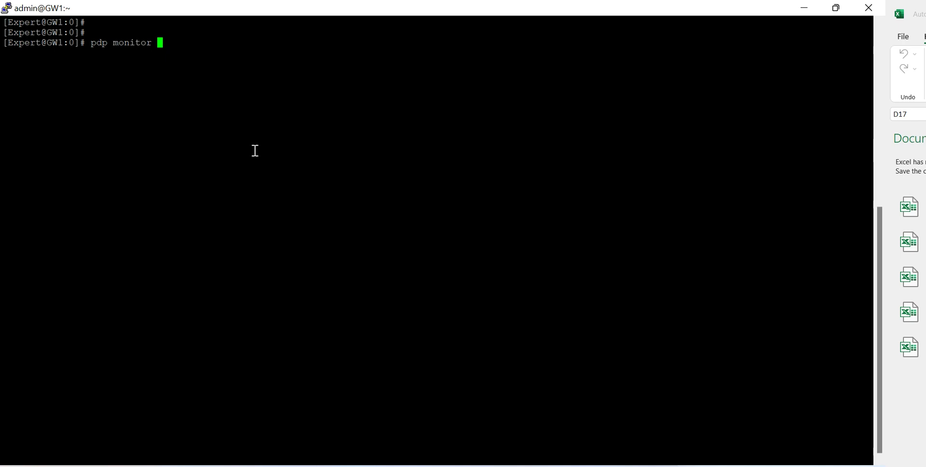
{"action": "type", "text": "ip 192.168.1.20"}
{"action": "key", "text": "Return"}
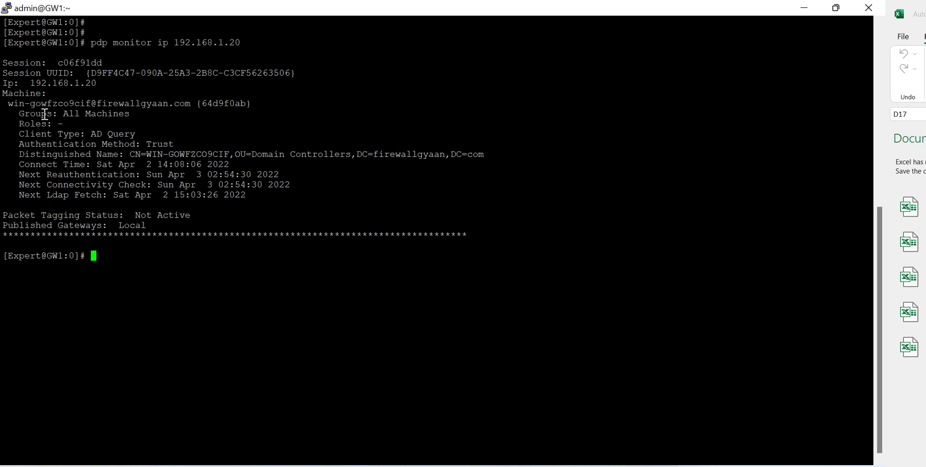
Examine the groups, roles, authentication method, distinguished name and packet tagging status in the PDP monitor output.
{"action": "left_click_drag", "start_coordinate": [58, 111], "coordinate": [132, 111]}
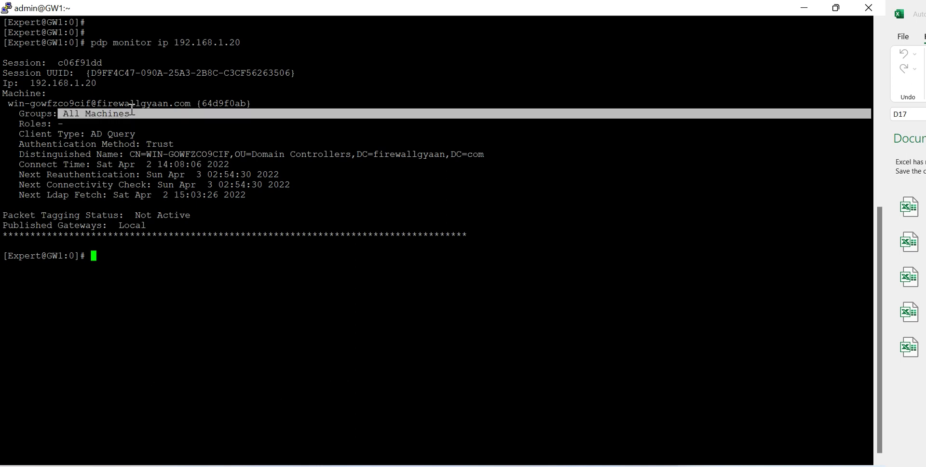
{"action": "left_click", "coordinate": [55, 128]}
{"action": "left_click_drag", "start_coordinate": [89, 138], "coordinate": [170, 143]}
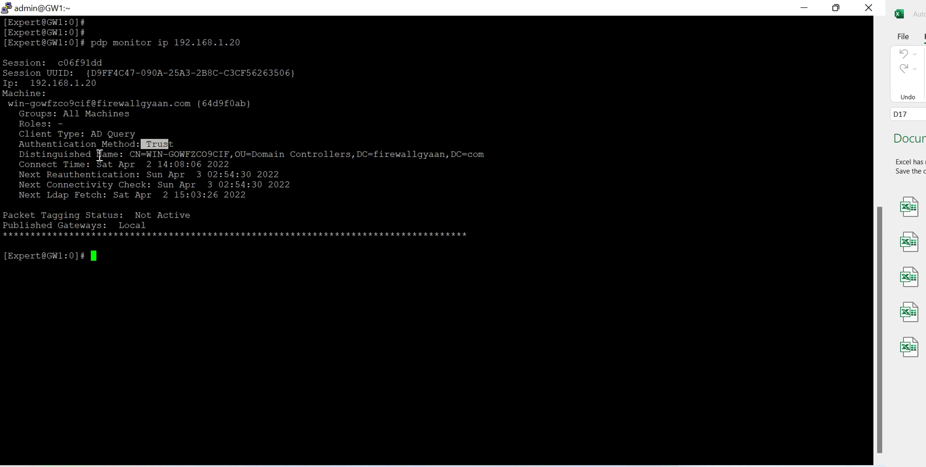
{"action": "left_click_drag", "start_coordinate": [96, 155], "coordinate": [341, 144]}
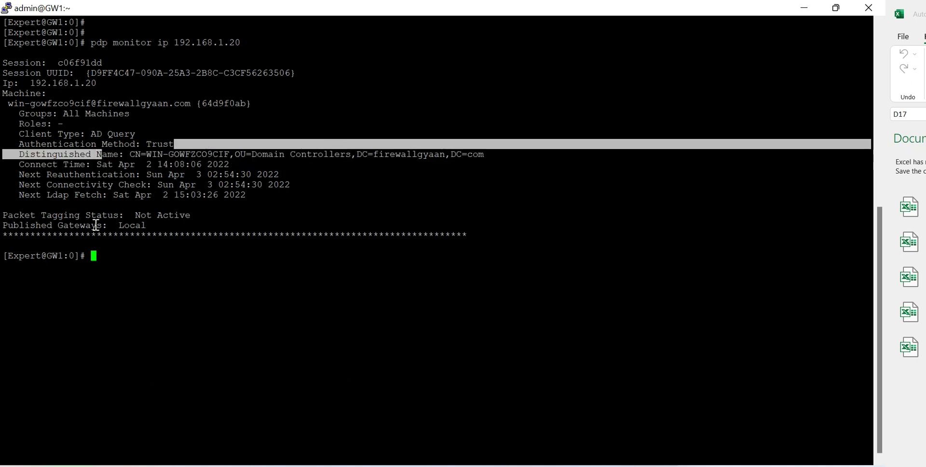
{"action": "left_click_drag", "start_coordinate": [136, 215], "coordinate": [205, 205]}
{"action": "left_click", "coordinate": [153, 243]}
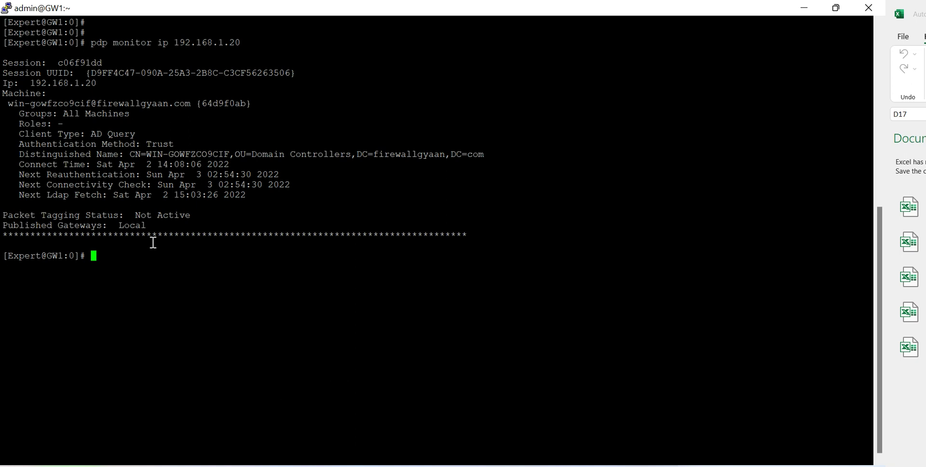
Try to look up the user test on the gateway with pep show user query use test.
{"action": "type", "text": "pep show user"}
{"action": "type", "text": "que"}
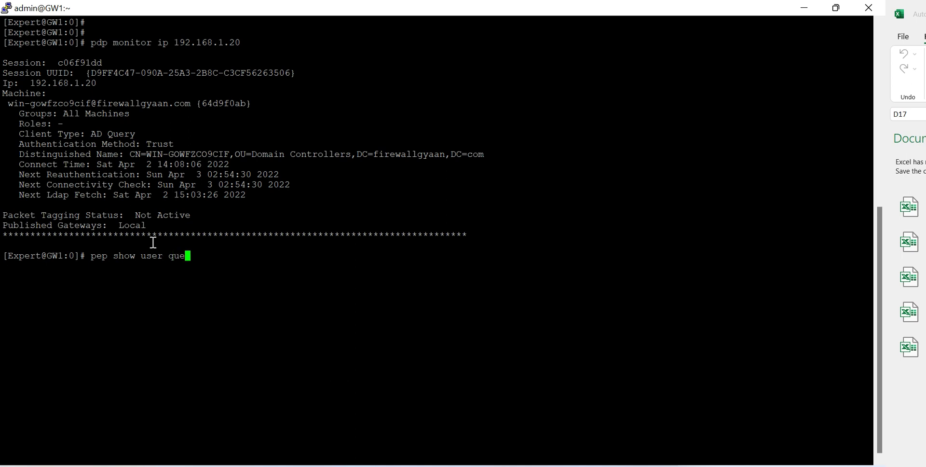
{"action": "type", "text": "ry use test"}
{"action": "key", "text": "Return"}
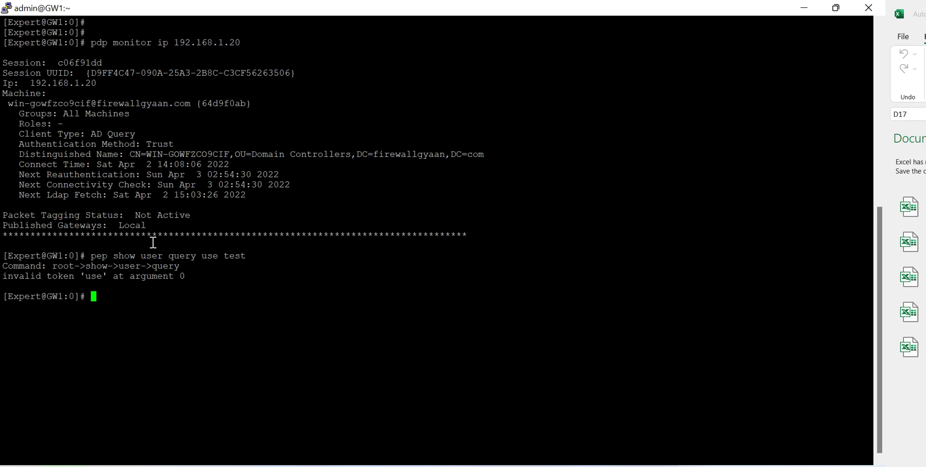
Correct the keyword in the recalled command and run pep show user query usr test.
{"action": "key", "text": "Up"}
{"action": "key", "text": "Left"}
{"action": "key", "text": "Left"}
{"action": "key", "text": "Left"}
{"action": "key", "text": "Left"}
{"action": "key", "text": "Left"}
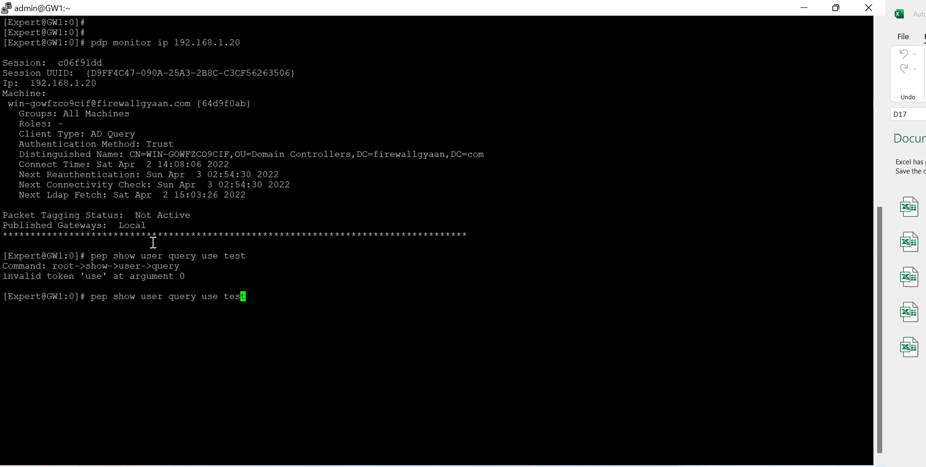
{"action": "key", "text": "BackSpace"}
{"action": "type", "text": "r"}
{"action": "key", "text": "Return"}
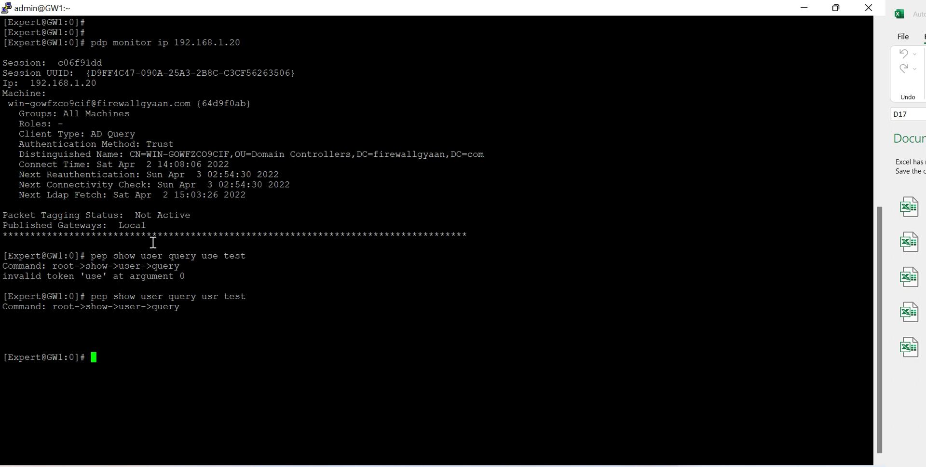
Rerun the pep show user query usr command with the person's username in place of test.
{"action": "key", "text": "Up"}
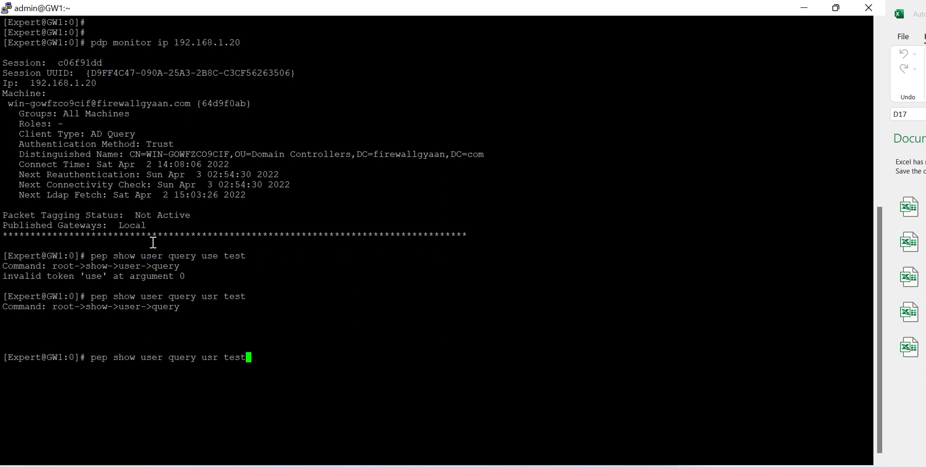
{"action": "key", "text": "BackSpace"}
{"action": "key", "text": "BackSpace"}
{"action": "key", "text": "BackSpace"}
{"action": "key", "text": "BackSpace"}
{"action": "type", "text": "vaibhav"}
{"action": "key", "text": "Return"}
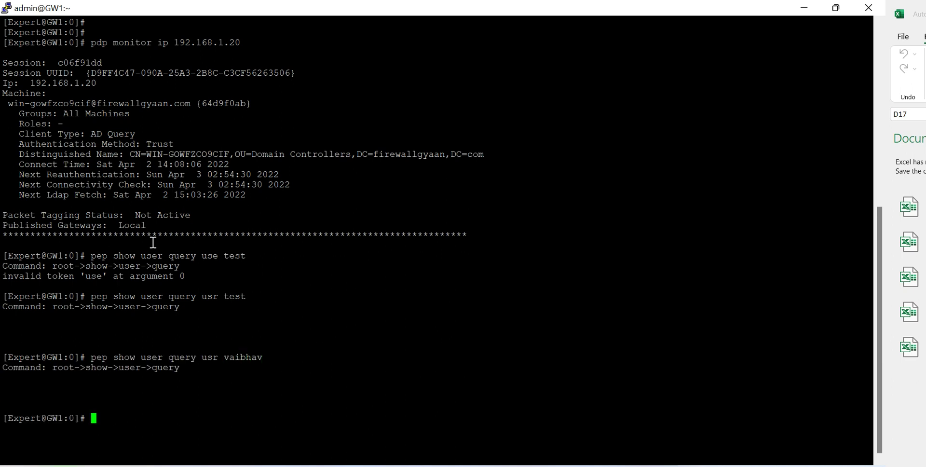
Replace the username in the recalled PEP user query with administrator and run it.
{"action": "key", "text": "Up"}
{"action": "key", "text": "BackSpace"}
{"action": "key", "text": "BackSpace"}
{"action": "key", "text": "BackSpace"}
{"action": "key", "text": "BackSpace"}
{"action": "key", "text": "BackSpace"}
{"action": "key", "text": "BackSpace"}
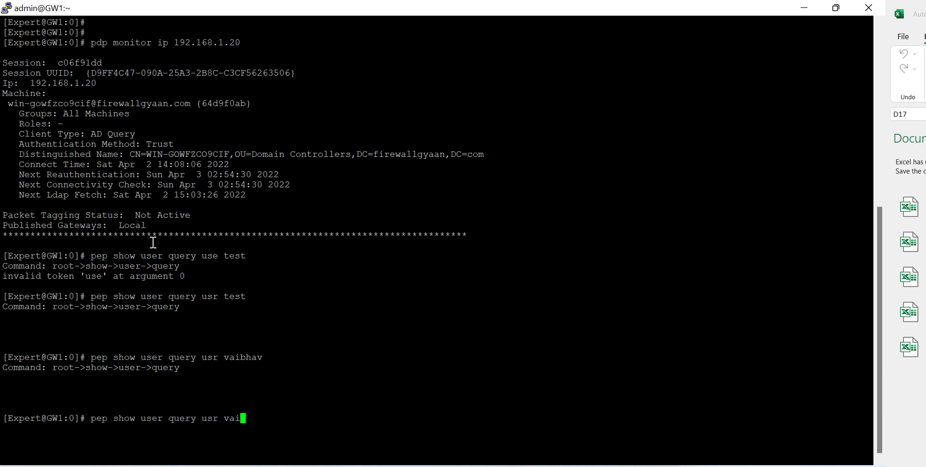
{"action": "key", "text": "BackSpace"}
{"action": "type", "text": "administrator"}
{"action": "key", "text": "Return"}
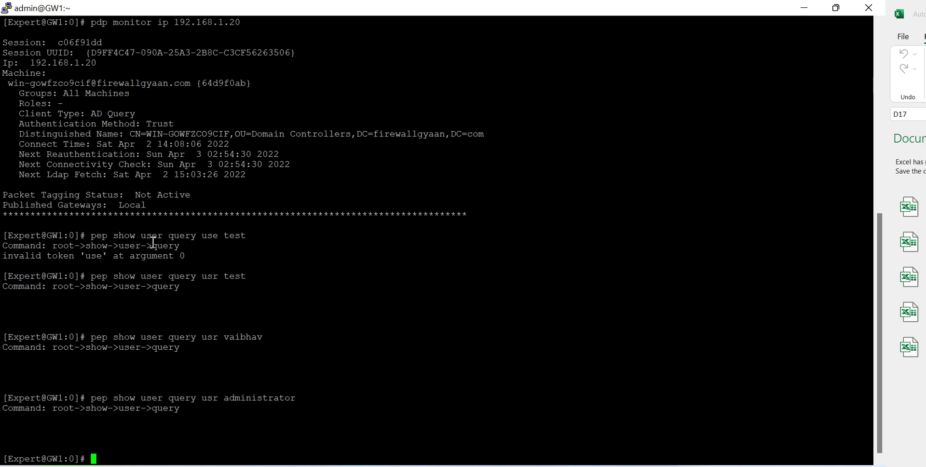
Query the PEP by client IP instead of username with pep show user query cid 192.168.1.20 and check the Username field.
{"action": "key", "text": "Up"}
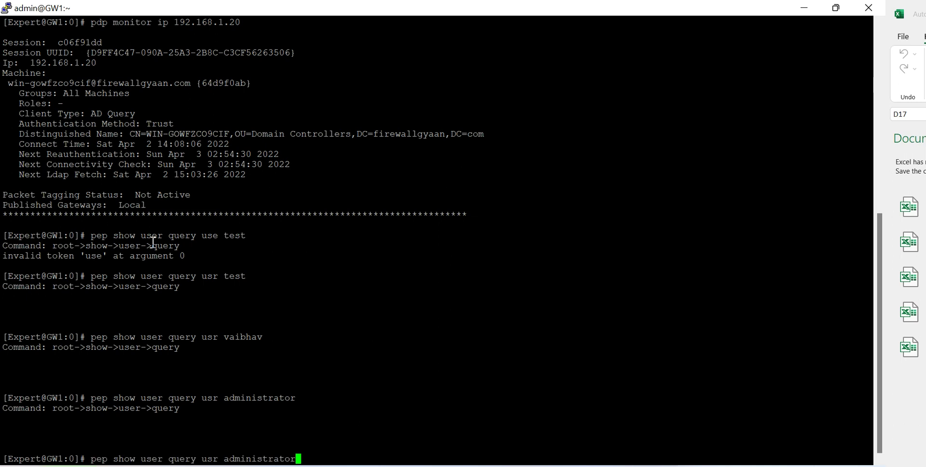
{"action": "key", "text": "BackSpace"}
{"action": "key", "text": "BackSpace"}
{"action": "key", "text": "BackSpace"}
{"action": "key", "text": "BackSpace"}
{"action": "key", "text": "BackSpace"}
{"action": "key", "text": "BackSpace"}
{"action": "key", "text": "BackSpace"}
{"action": "key", "text": "BackSpace"}
{"action": "key", "text": "BackSpace"}
{"action": "key", "text": "BackSpace"}
{"action": "key", "text": "BackSpace"}
{"action": "key", "text": "BackSpace"}
{"action": "key", "text": "BackSpace"}
{"action": "key", "text": "BackSpace"}
{"action": "key", "text": "BackSpace"}
{"action": "key", "text": "BackSpace"}
{"action": "key", "text": "BackSpace"}
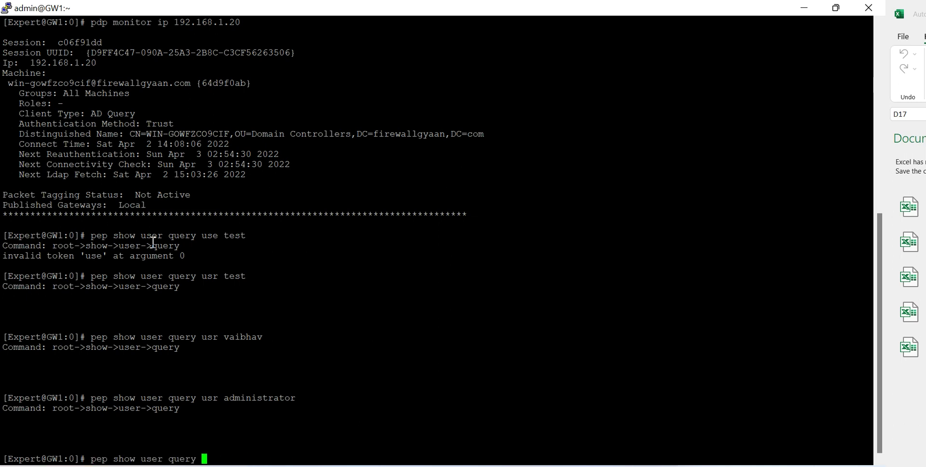
{"action": "type", "text": "cid 192.168.1.20"}
{"action": "key", "text": "Return"}
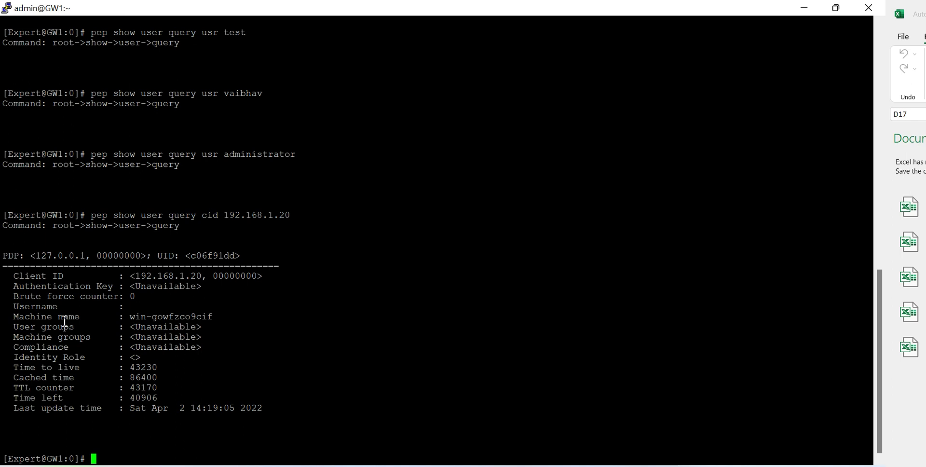
{"action": "left_click_drag", "start_coordinate": [14, 310], "coordinate": [136, 305]}
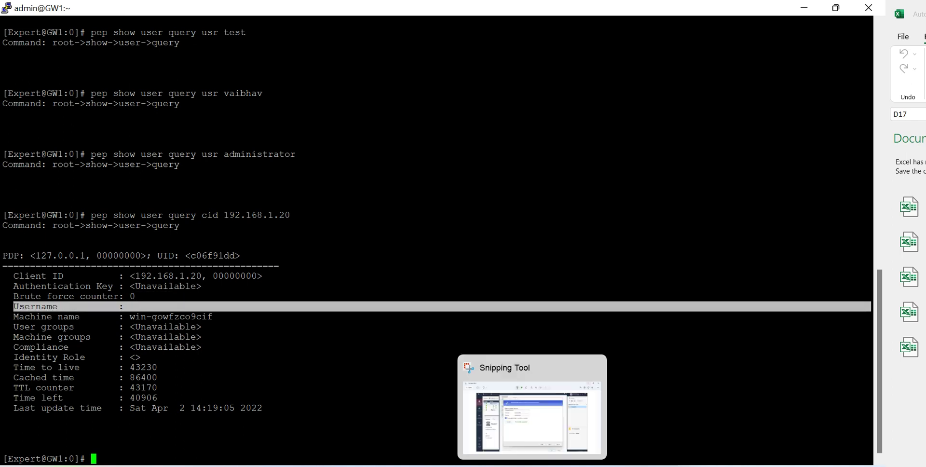
Switch to SmartConsole and set the users of the Access_Rule_for_AD role in the Web Traffic rule to Any user.
{"action": "left_click", "coordinate": [547, 465]}
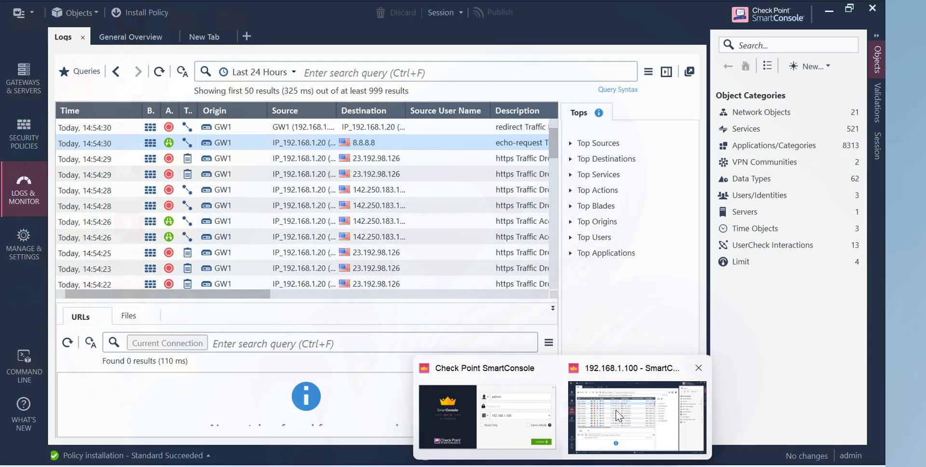
{"action": "left_click", "coordinate": [636, 421]}
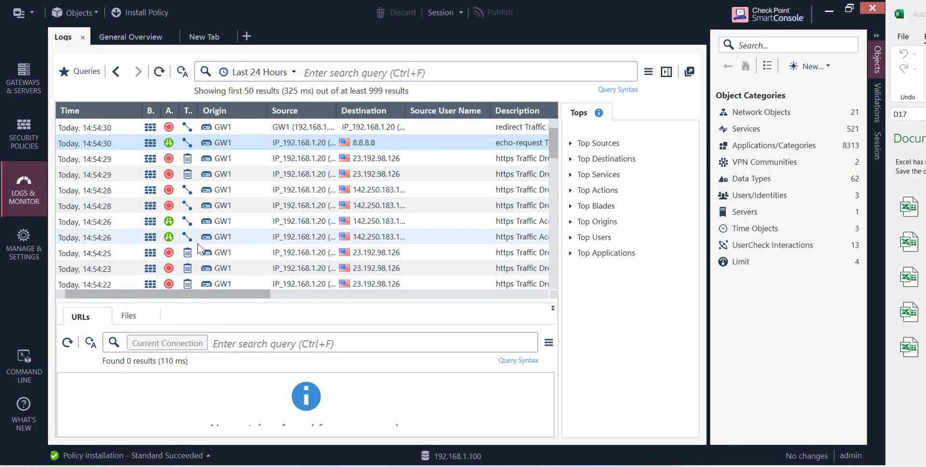
{"action": "left_click", "coordinate": [32, 147]}
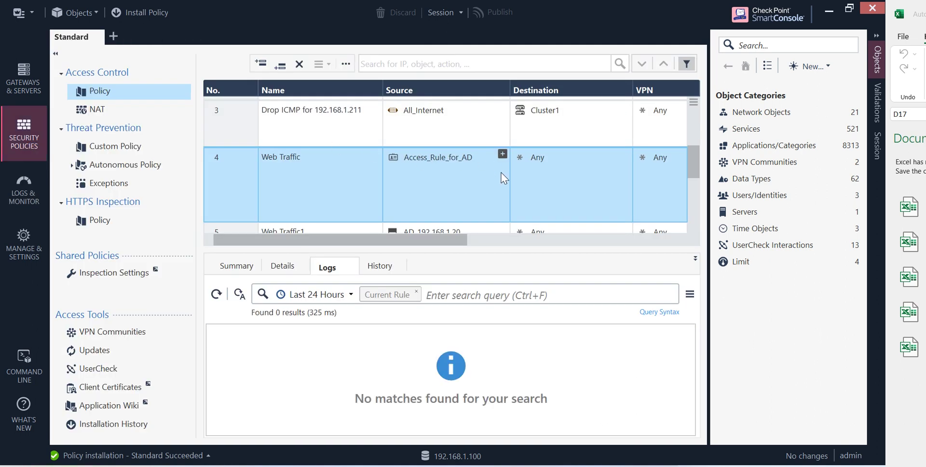
{"action": "double_click", "coordinate": [437, 157]}
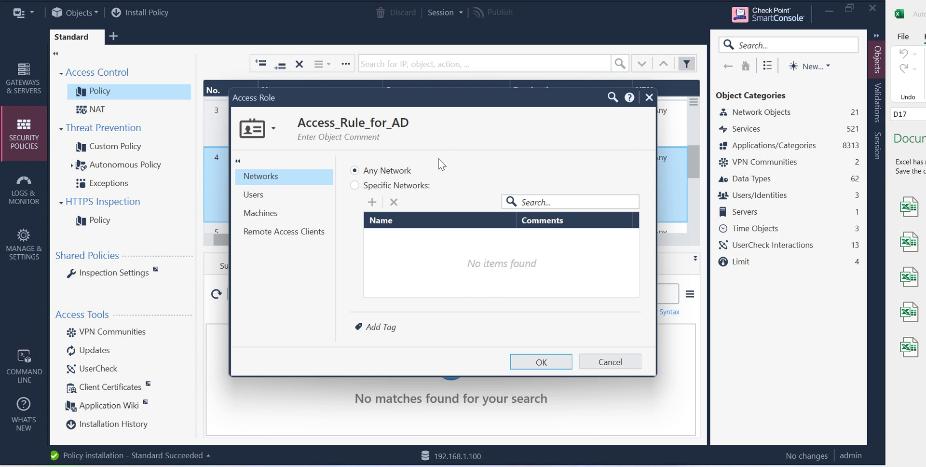
{"action": "left_click", "coordinate": [302, 195]}
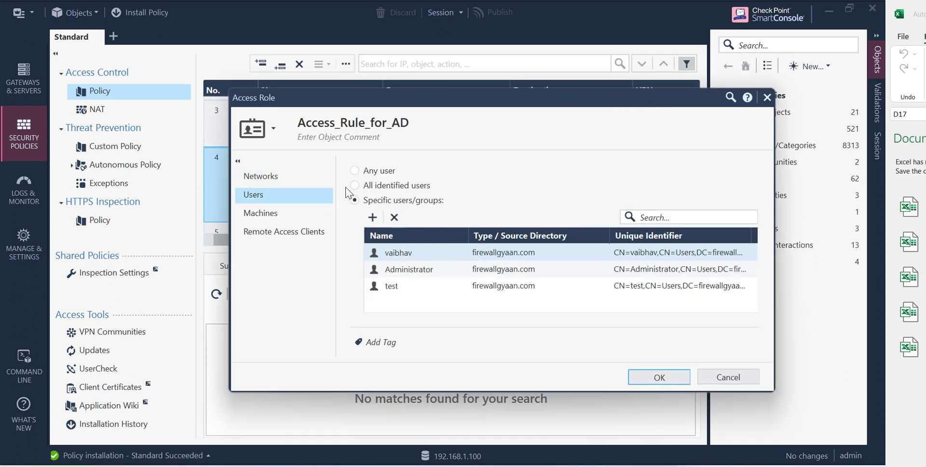
{"action": "left_click", "coordinate": [355, 171]}
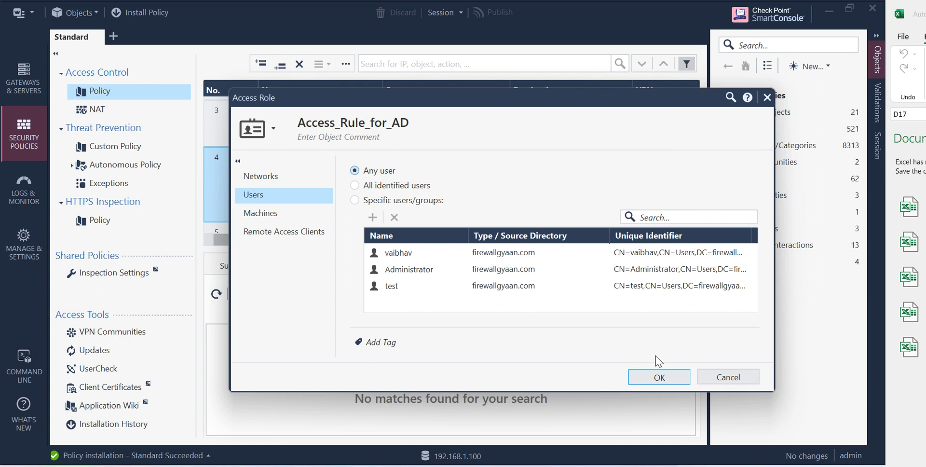
{"action": "left_click", "coordinate": [658, 376]}
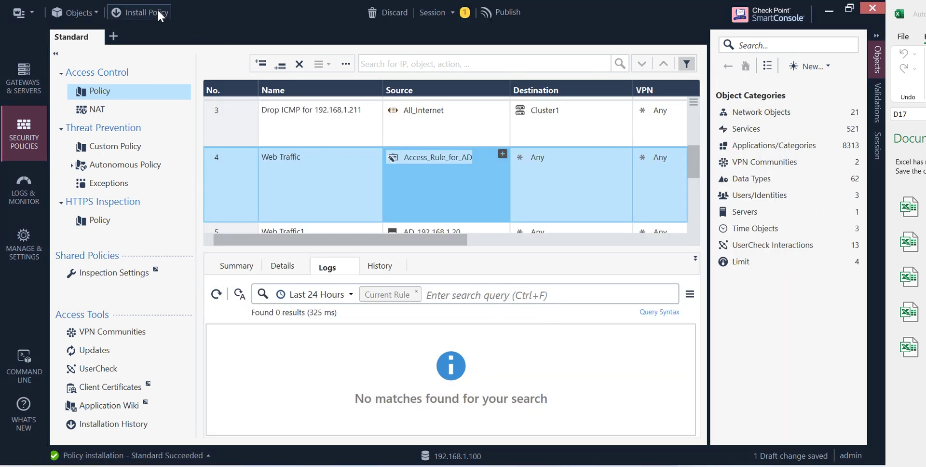
Publish the draft change and install the Standard Access Control policy on Cluster1.
{"action": "left_click", "coordinate": [157, 8]}
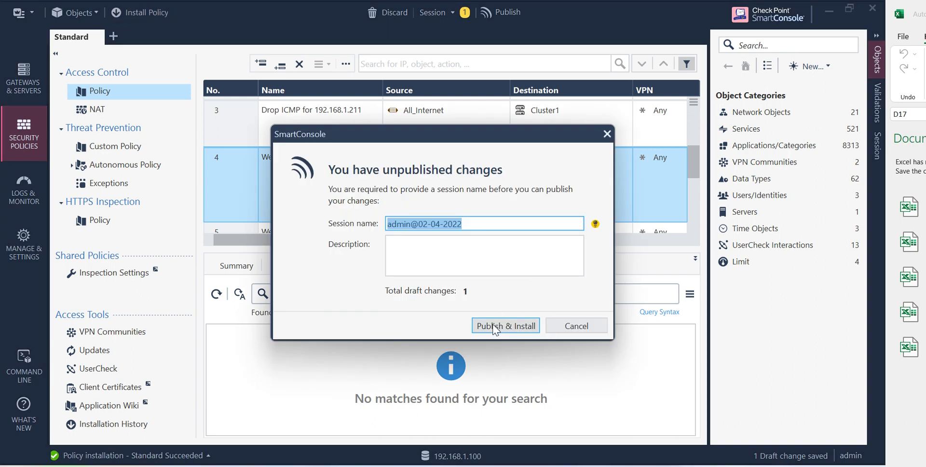
{"action": "left_click", "coordinate": [494, 326]}
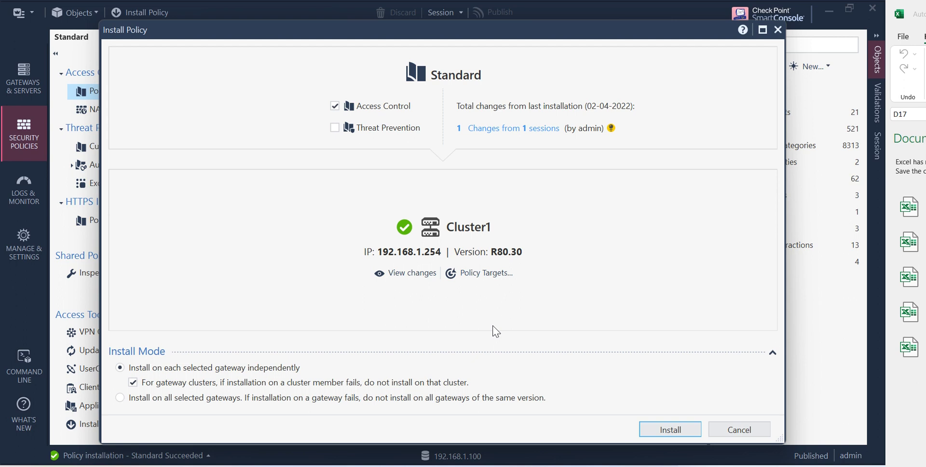
{"action": "left_click", "coordinate": [670, 433]}
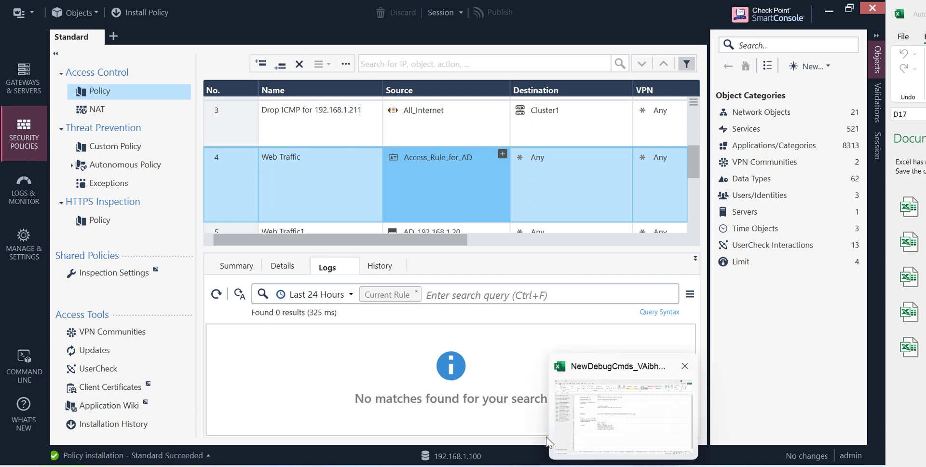
Switch to the PuTTY session of GW1 and clear the terminal screen.
{"action": "mouse_move", "coordinate": [654, 465]}
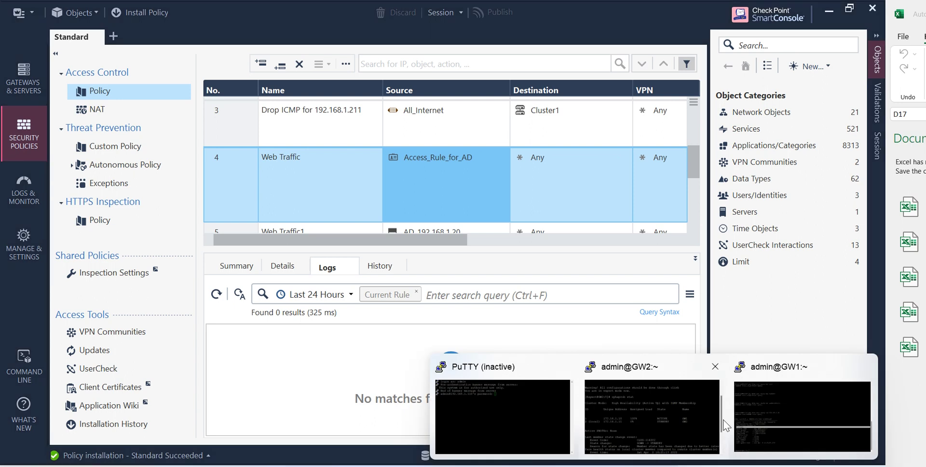
{"action": "left_click", "coordinate": [794, 418]}
{"action": "left_click", "coordinate": [362, 432]}
{"action": "type", "text": "clear"}
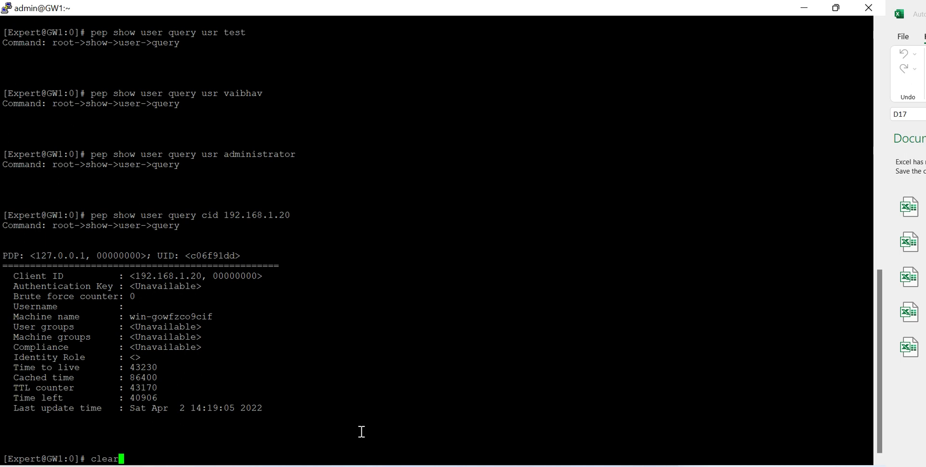
{"action": "key", "text": "Return"}
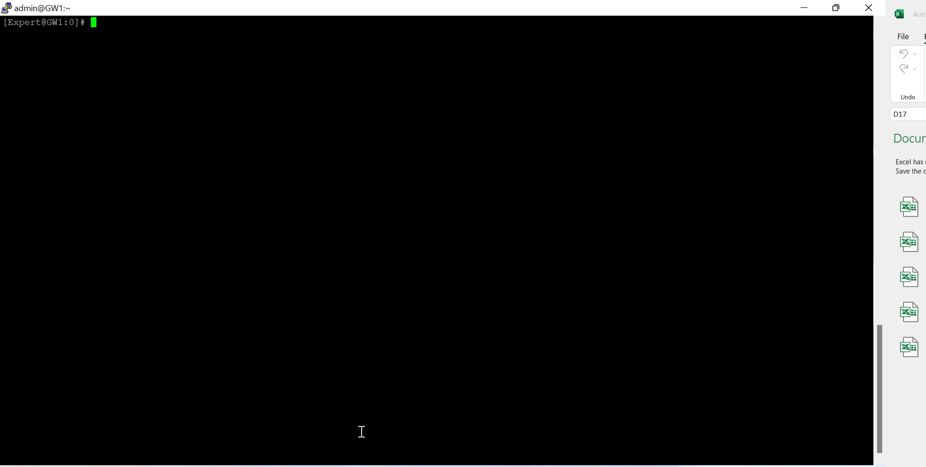
{"action": "key", "text": "Return"}
Rerun pep show user query cid 192.168.1.20 from the command history.
{"action": "key", "text": "Up"}
{"action": "key", "text": "Up"}
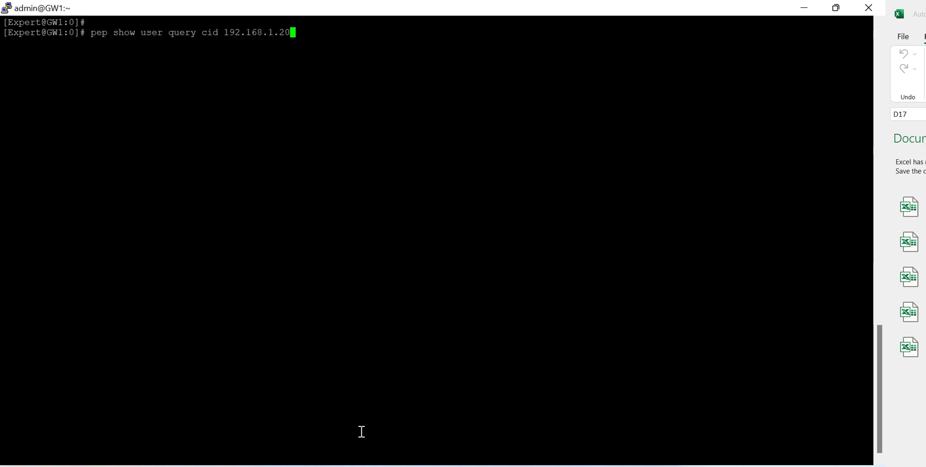
{"action": "key", "text": "Return"}
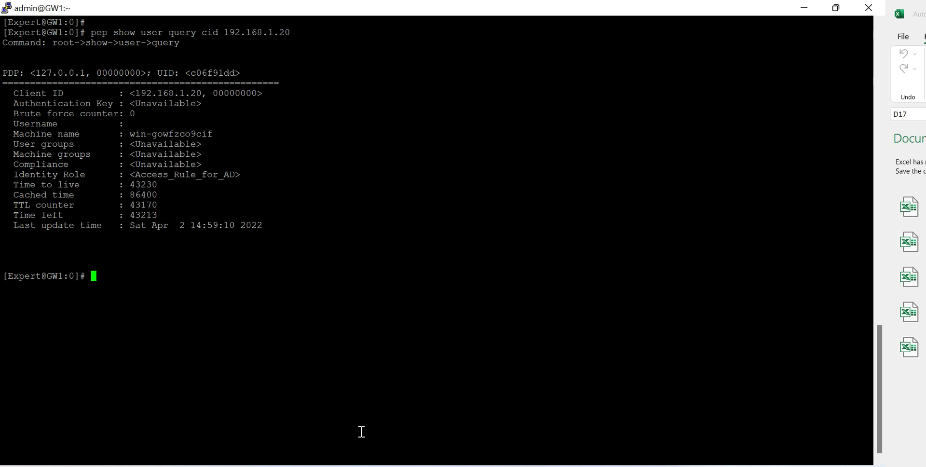
{"action": "key", "text": "Up"}
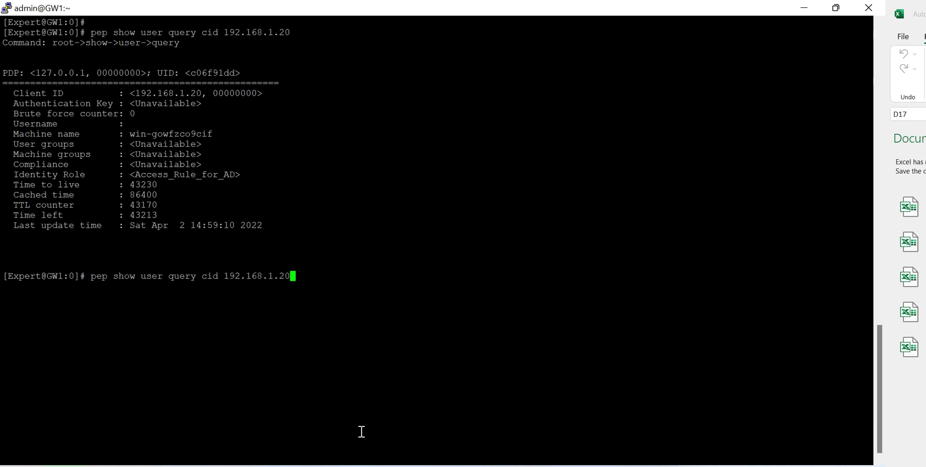
{"action": "key", "text": "BackSpace"}
{"action": "key", "text": "BackSpace"}
{"action": "key", "text": "BackSpace"}
{"action": "key", "text": "BackSpace"}
{"action": "key", "text": "BackSpace"}
{"action": "key", "text": "BackSpace"}
{"action": "key", "text": "BackSpace"}
{"action": "key", "text": "BackSpace"}
{"action": "key", "text": "BackSpace"}
{"action": "key", "text": "BackSpace"}
{"action": "key", "text": "BackSpace"}
{"action": "key", "text": "BackSpace"}
{"action": "key", "text": "BackSpace"}
{"action": "key", "text": "BackSpace"}
{"action": "key", "text": "BackSpace"}
{"action": "key", "text": "BackSpace"}
{"action": "key", "text": "BackSpace"}
{"action": "key", "text": "BackSpace"}
{"action": "key", "text": "BackSpace"}
{"action": "key", "text": "BackSpace"}
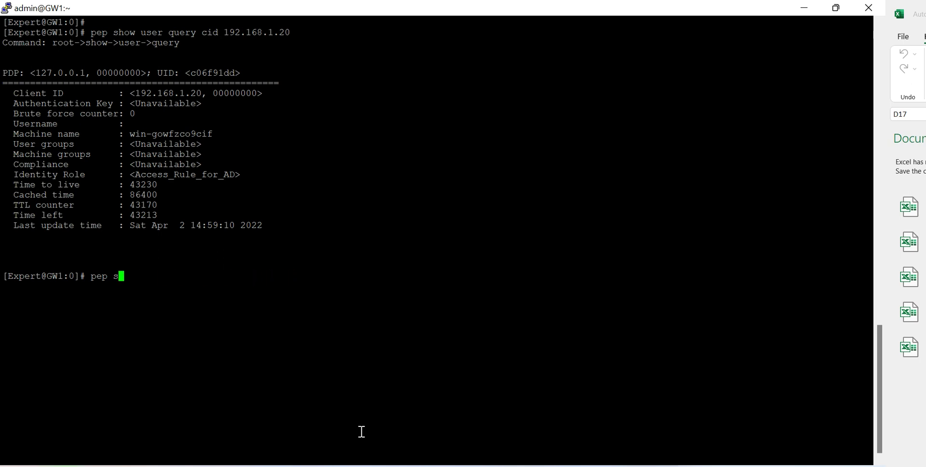
Rerun pep show user query usr administrator from the command history.
{"action": "key", "text": "Up"}
{"action": "key", "text": "Up"}
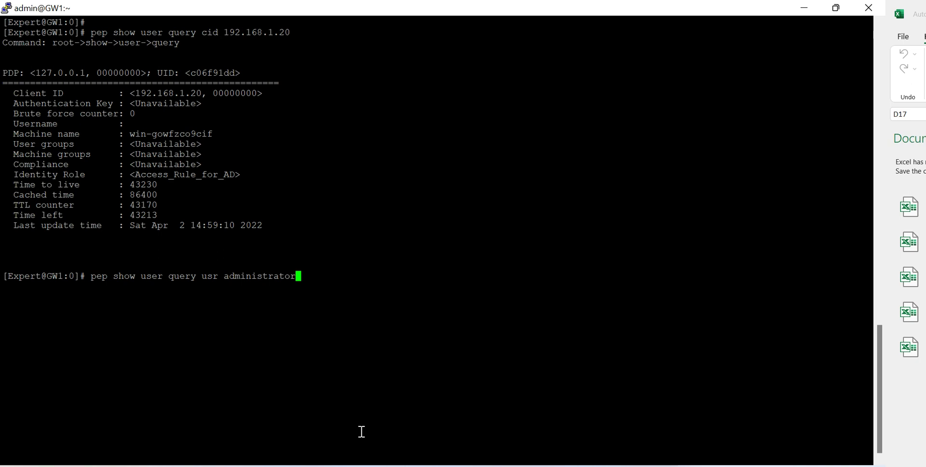
{"action": "key", "text": "Return"}
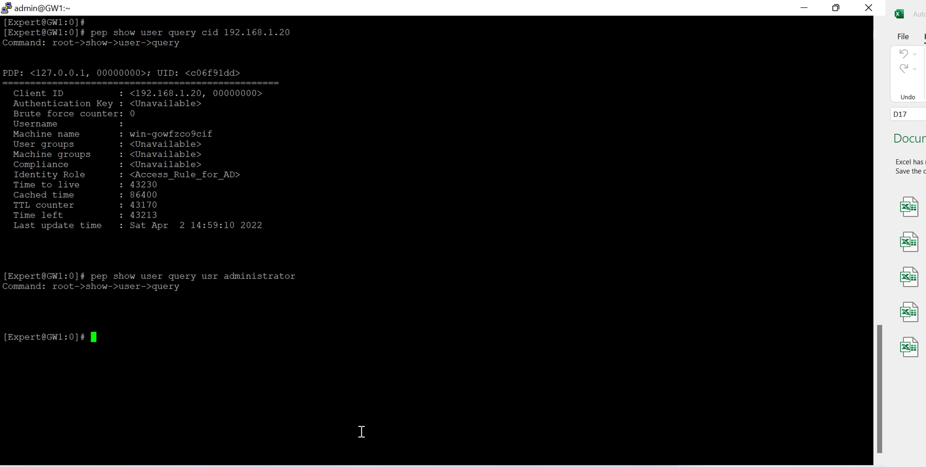
Recall and rerun the pep show user query usr command with the person's username.
{"action": "key", "text": "Up"}
{"action": "key", "text": "Up"}
{"action": "key", "text": "Up"}
{"action": "key", "text": "Up"}
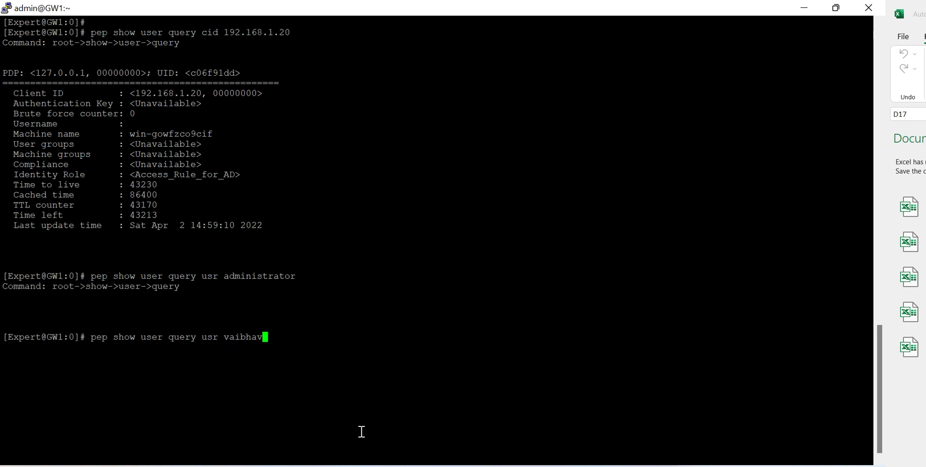
{"action": "key", "text": "Return"}
Replace the username in the recalled PEP user query with test and run it.
{"action": "key", "text": "Up"}
{"action": "key", "text": "Up"}
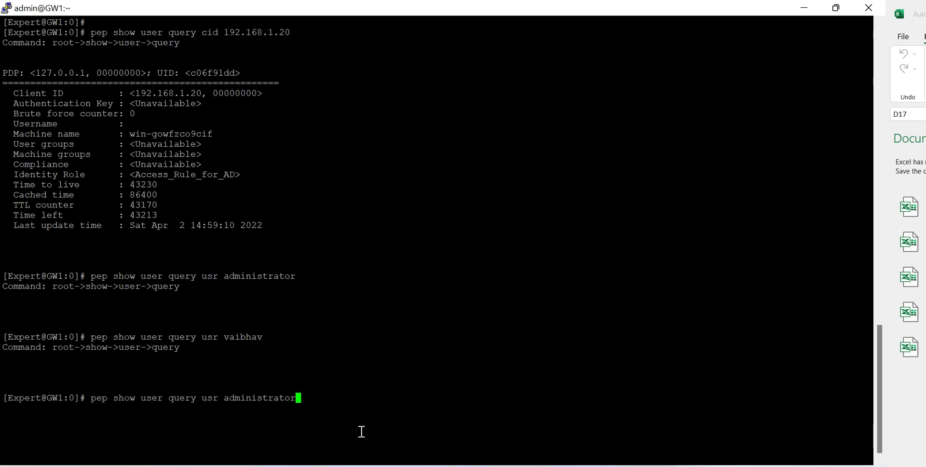
{"action": "key", "text": "Down"}
{"action": "key", "text": "Down"}
{"action": "key", "text": "Up"}
{"action": "key", "text": "Up"}
{"action": "key", "text": "Up"}
{"action": "key", "text": "BackSpace"}
{"action": "key", "text": "BackSpace"}
{"action": "key", "text": "BackSpace"}
{"action": "key", "text": "BackSpace"}
{"action": "key", "text": "BackSpace"}
{"action": "key", "text": "BackSpace"}
{"action": "key", "text": "BackSpace"}
{"action": "key", "text": "BackSpace"}
{"action": "key", "text": "BackSpace"}
{"action": "key", "text": "BackSpace"}
{"action": "key", "text": "BackSpace"}
{"action": "key", "text": "BackSpace"}
{"action": "key", "text": "BackSpace"}
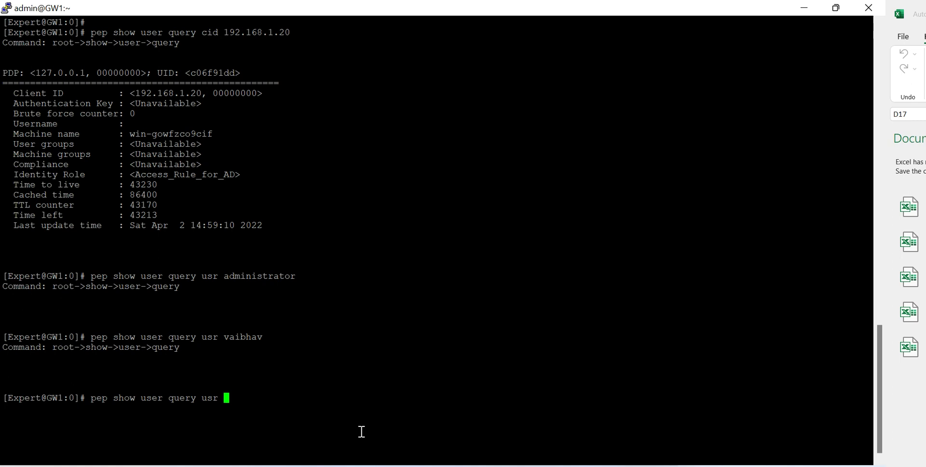
{"action": "type", "text": "test"}
{"action": "key", "text": "Return"}
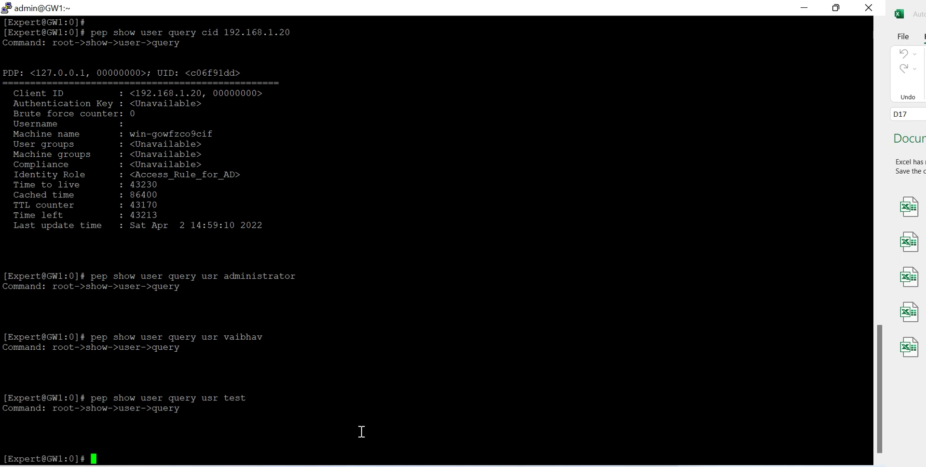
Clear the terminal and run pdp connections pep to check the connection status between PDP and PEP.
{"action": "type", "text": "clear"}
{"action": "key", "text": "Return"}
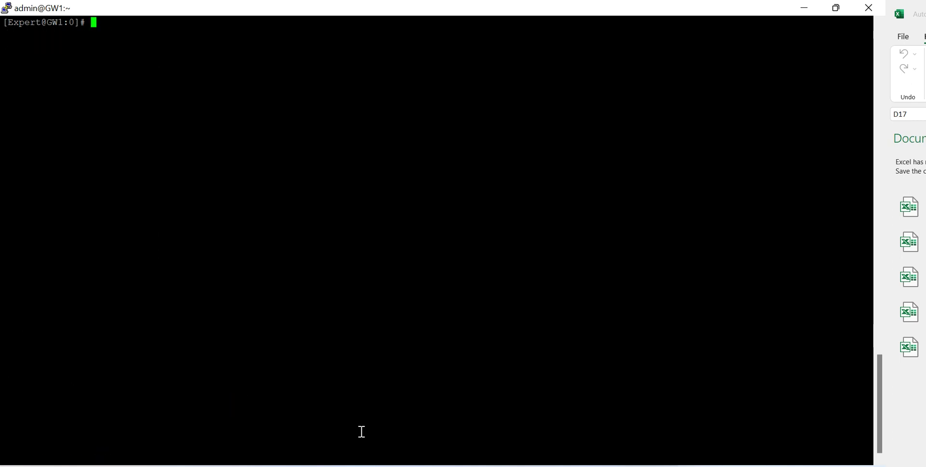
{"action": "key", "text": "Return"}
{"action": "key", "text": "Return"}
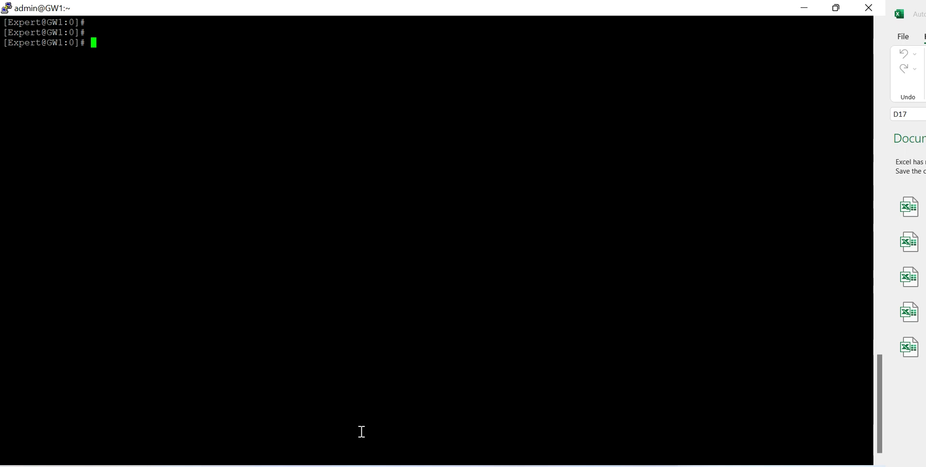
{"action": "type", "text": "pdp"}
{"action": "type", "text": "connection"}
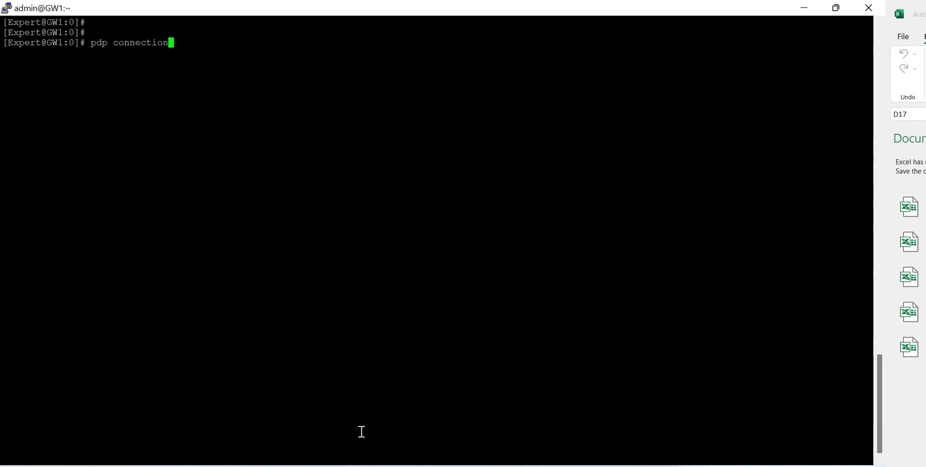
{"action": "type", "text": "s pep"}
{"action": "key", "text": "Return"}
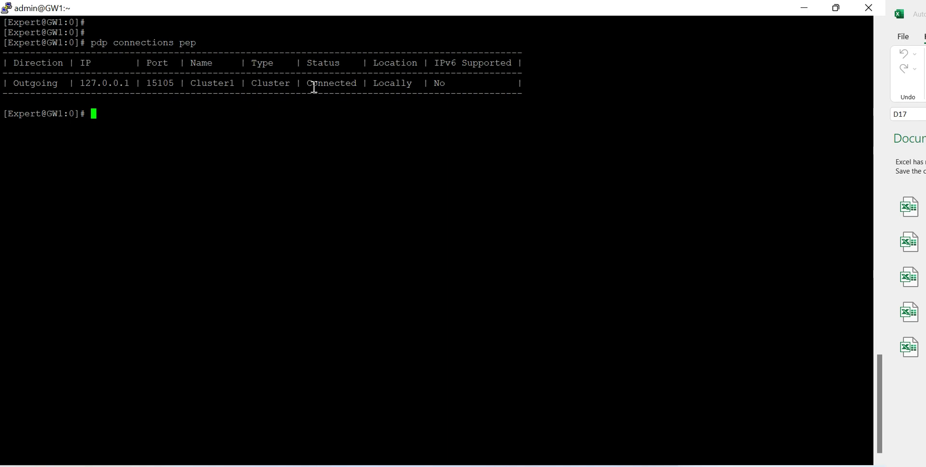
{"action": "left_click_drag", "start_coordinate": [306, 83], "coordinate": [358, 90]}
{"action": "left_click", "coordinate": [265, 121]}
Run pep show network pdp to list the networks and their related PDPs.
{"action": "type", "text": "pep show network"}
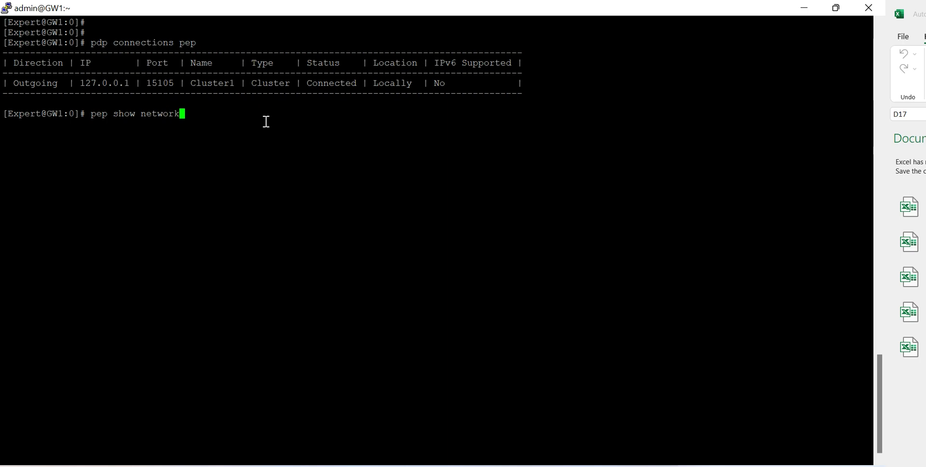
{"action": "type", "text": " pdp"}
{"action": "key", "text": "Return"}
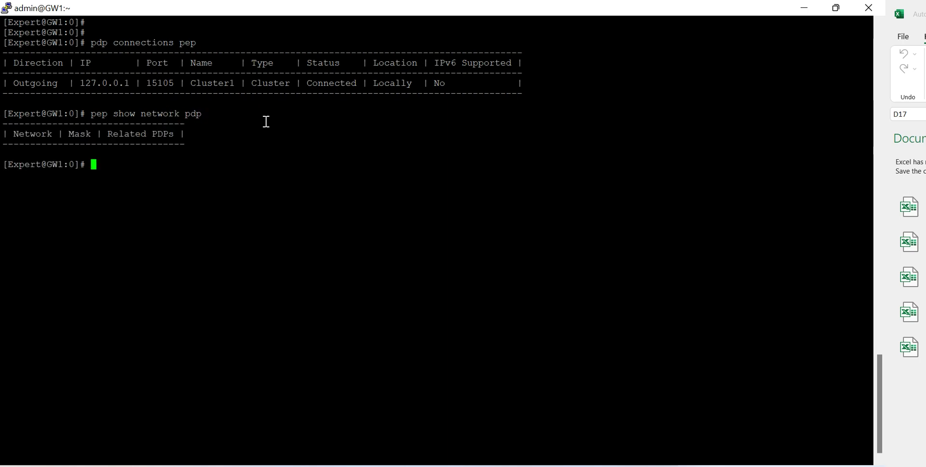
Clear the terminal and run pep show pdp all to list the PDPs connected to the PEP.
{"action": "type", "text": "clear"}
{"action": "key", "text": "Return"}
{"action": "key", "text": "Return"}
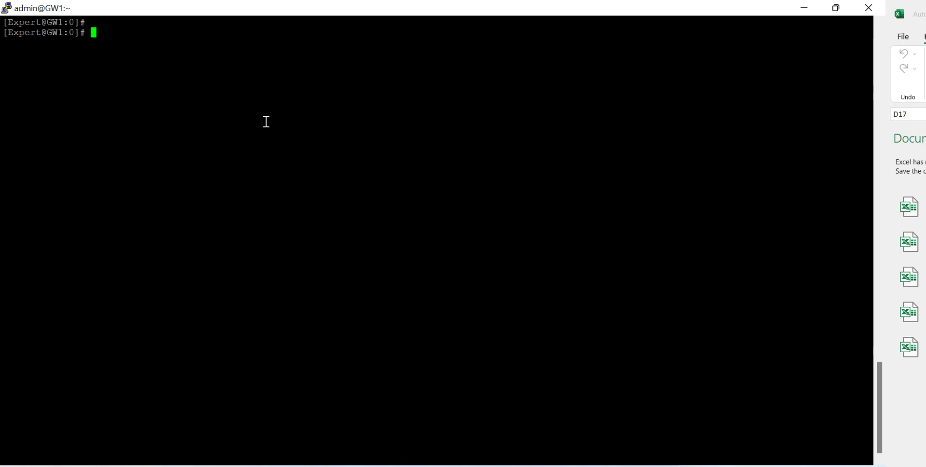
{"action": "type", "text": "pep"}
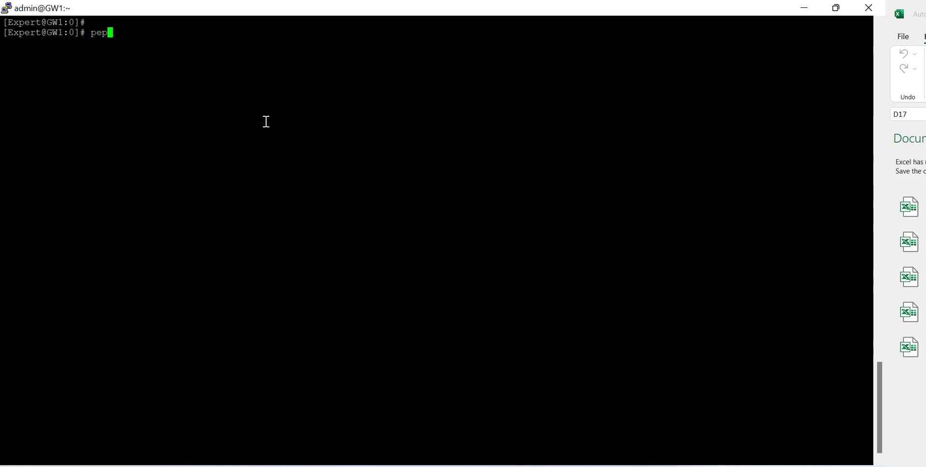
{"action": "type", "text": " show pdp all"}
{"action": "key", "text": "Return"}
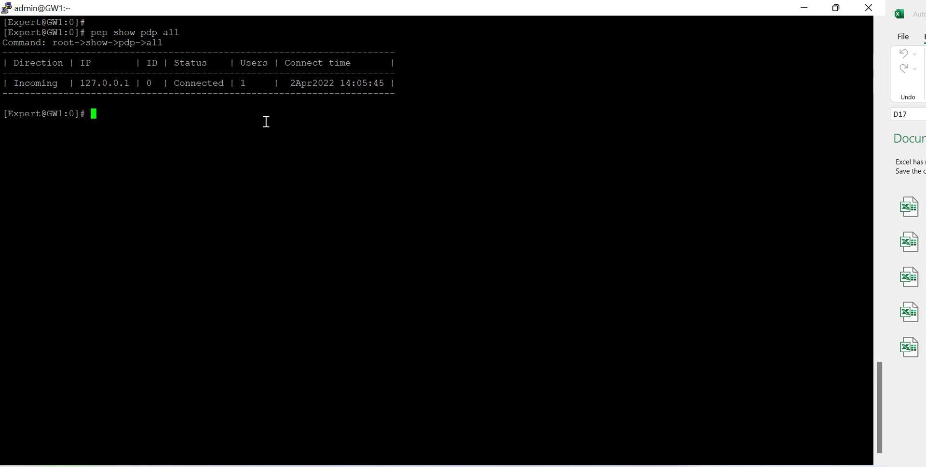
Start a packet capture for the AD server with fw monitor -e "accept host(192.168.1.20);".
{"action": "type", "text": "fw monitor -e \"\""}
{"action": "key", "text": "Left"}
{"action": "type", "text": "accept "}
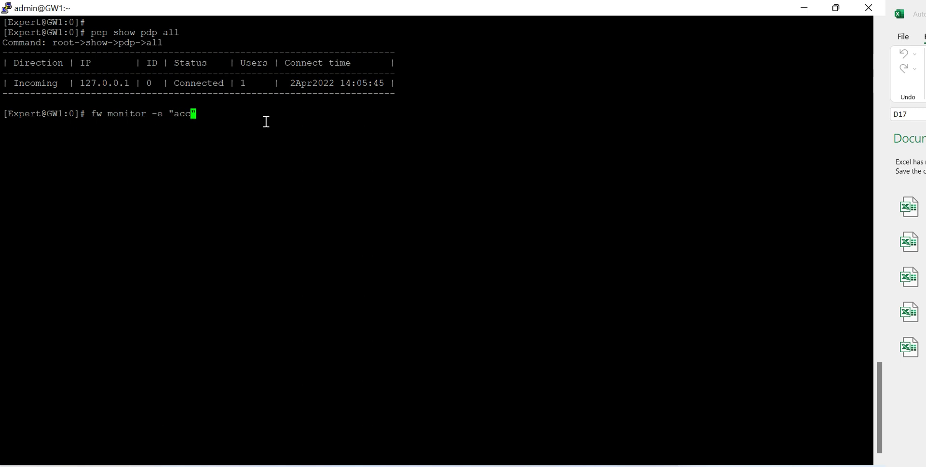
{"action": "type", "text": "host(192.168.1.20"}
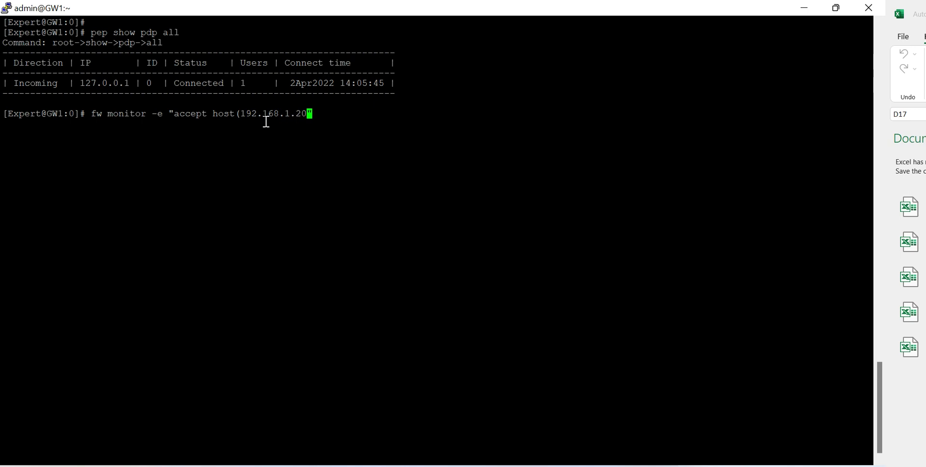
{"action": "type", "text": ")"}
{"action": "type", "text": ";"}
{"action": "key", "text": "Return"}
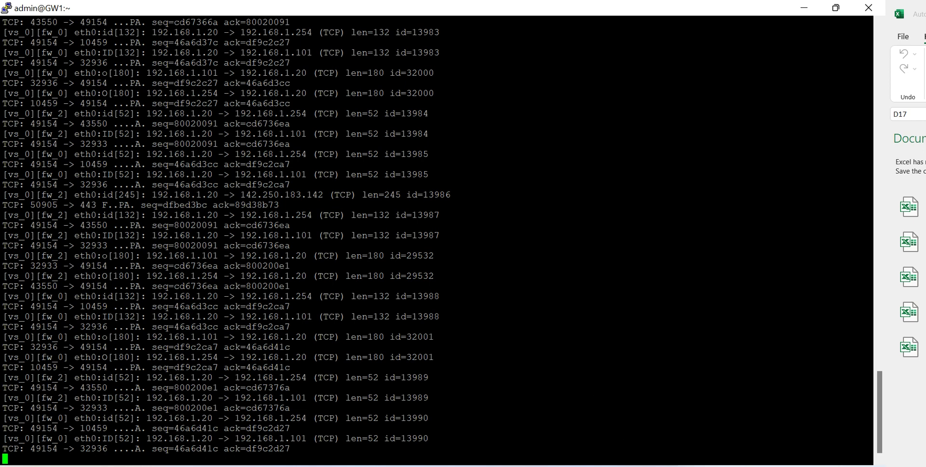
Switch to the Windows Server 2008 VM, close its Chrome tab and browser window, and return to the GW1 terminal.
{"action": "mouse_move", "coordinate": [641, 464]}
{"action": "left_click", "coordinate": [410, 406]}
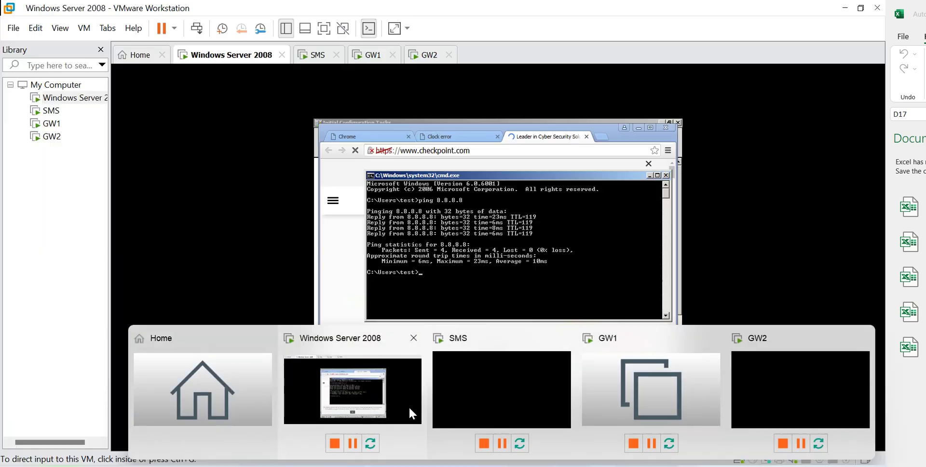
{"action": "left_click", "coordinate": [587, 137]}
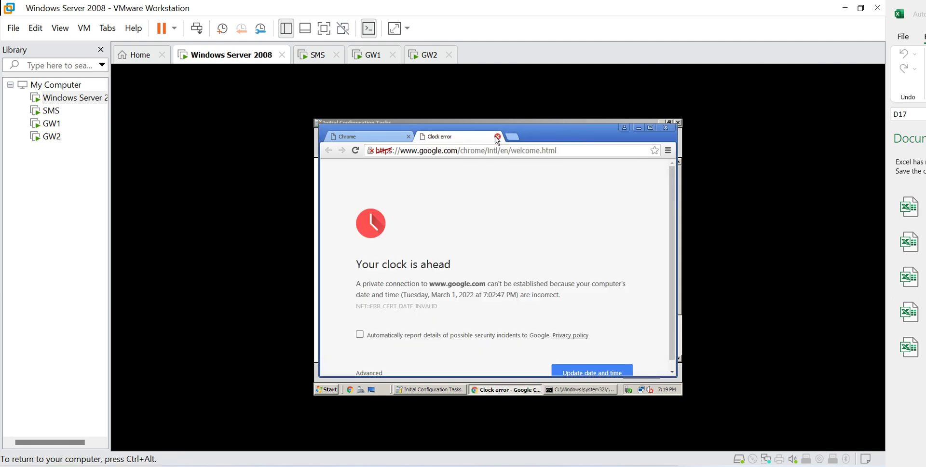
{"action": "left_click", "coordinate": [666, 127]}
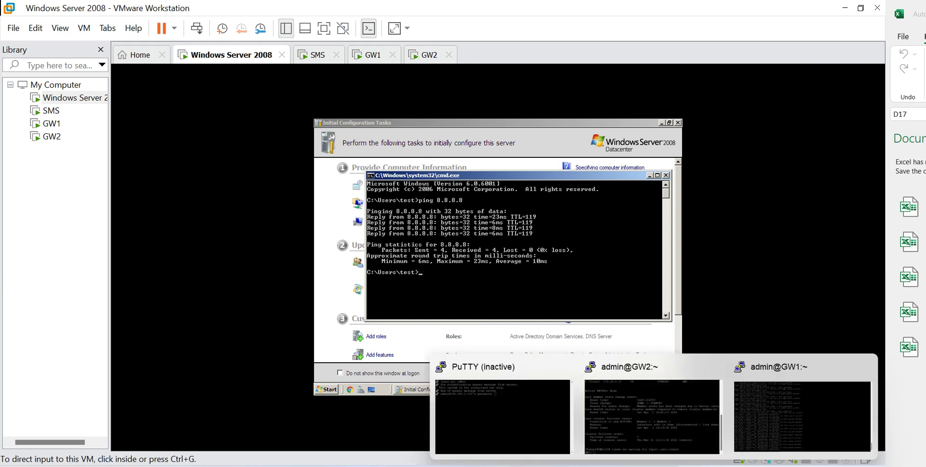
{"action": "mouse_move", "coordinate": [699, 412]}
{"action": "left_click", "coordinate": [752, 413]}
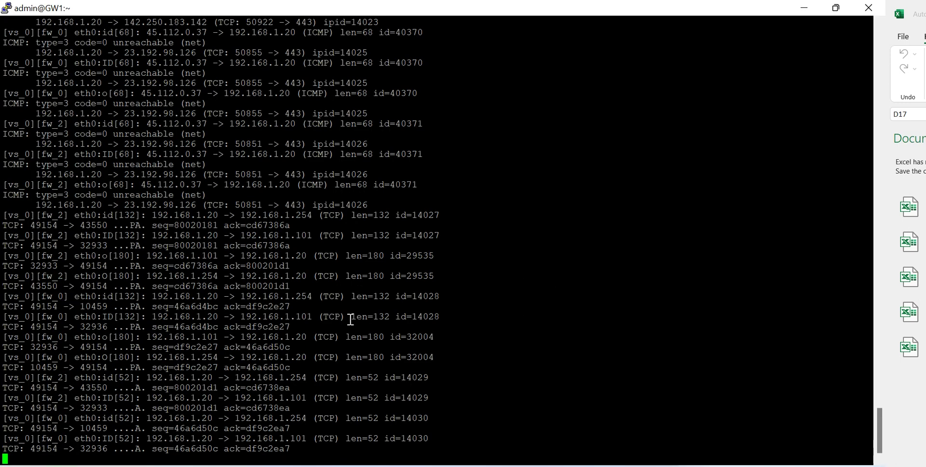
Stop the running packet capture, clear the terminal, and rerun the fw monitor command for host 192.168.1.20.
{"action": "key", "text": "ctrl+c"}
{"action": "type", "text": "clear"}
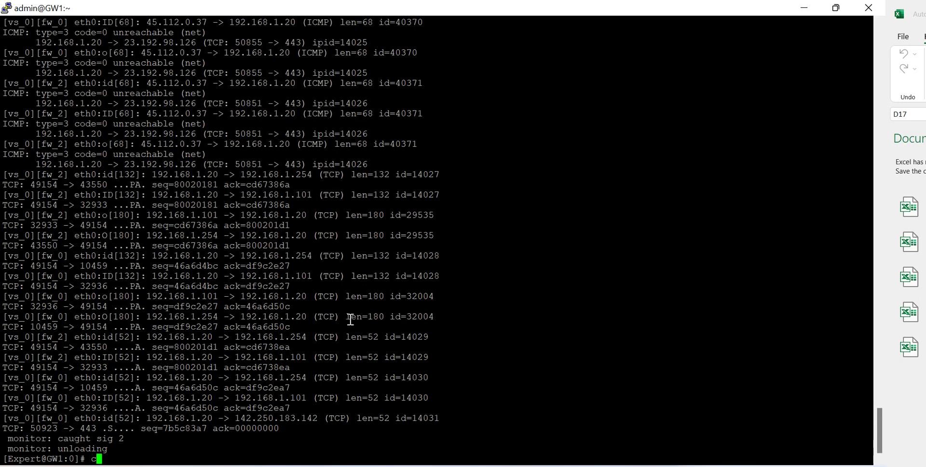
{"action": "key", "text": "Return"}
{"action": "key", "text": "Up"}
{"action": "key", "text": "Up"}
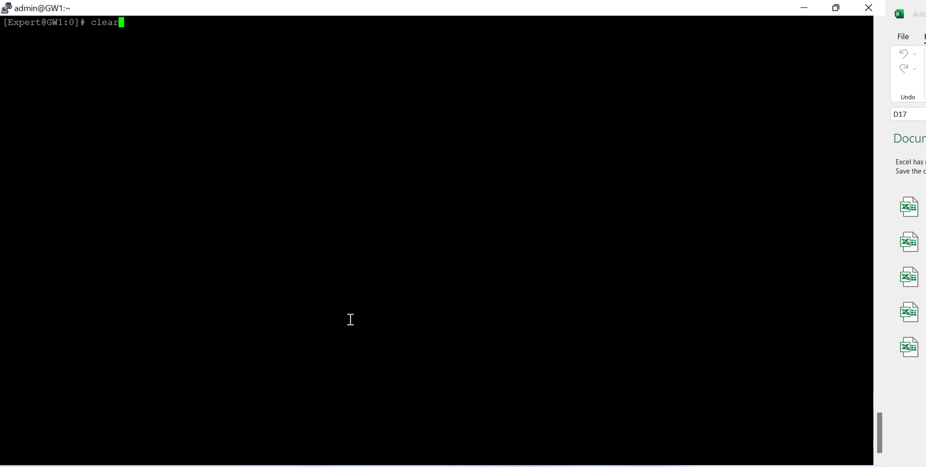
{"action": "key", "text": "Return"}
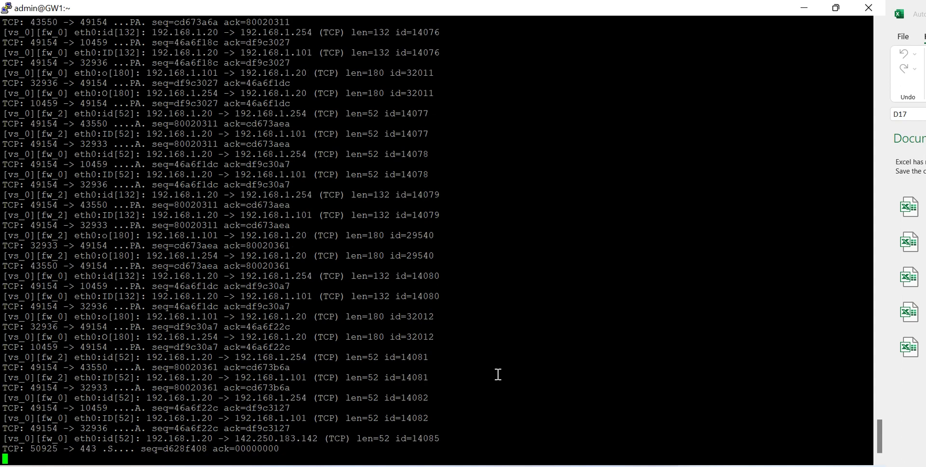
Stop the capture and, on a cleared terminal, run adlog a dc to examine the domain controller's name and connection state.
{"action": "key", "text": "ctrl+c"}
{"action": "type", "text": "clear"}
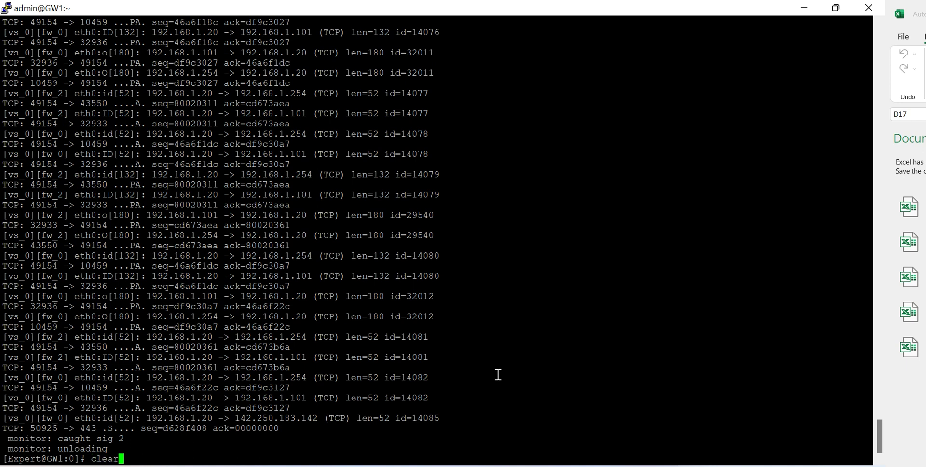
{"action": "key", "text": "Return"}
{"action": "key", "text": "Return"}
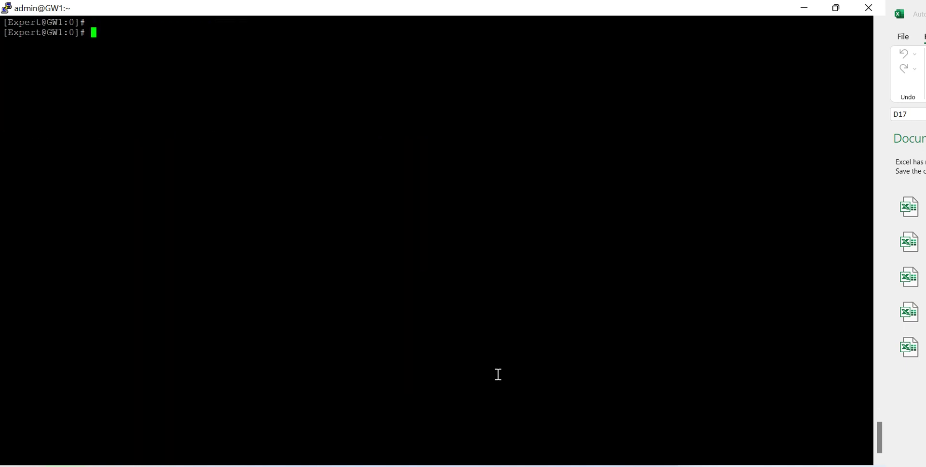
{"action": "type", "text": "adlog a dc"}
{"action": "key", "text": "Return"}
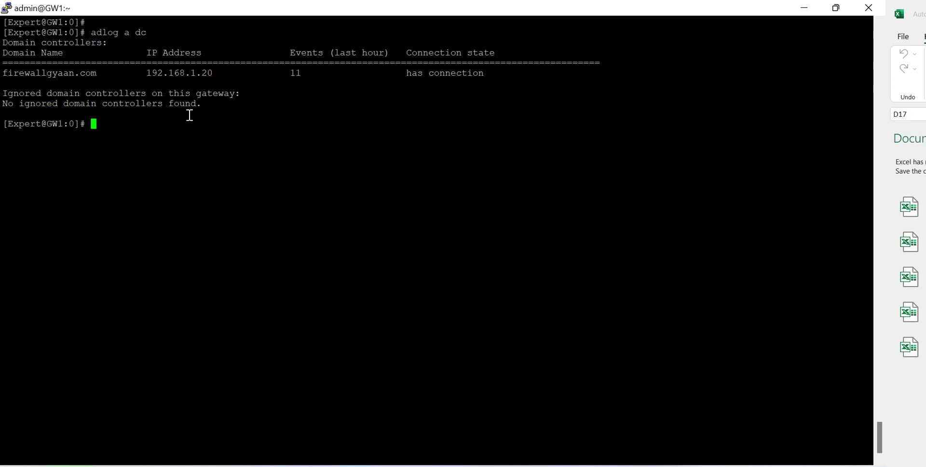
{"action": "left_click_drag", "start_coordinate": [2, 61], "coordinate": [104, 78]}
{"action": "left_click", "coordinate": [104, 77]}
{"action": "triple_click", "coordinate": [484, 81]}
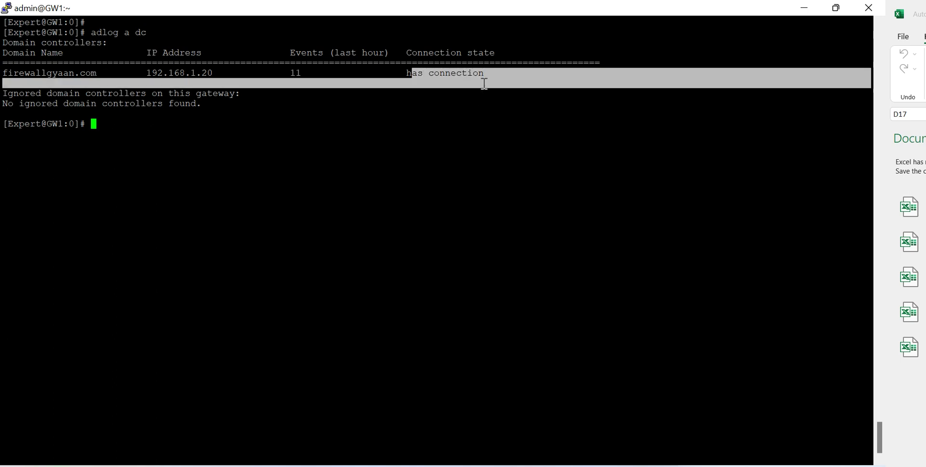
{"action": "left_click", "coordinate": [160, 112]}
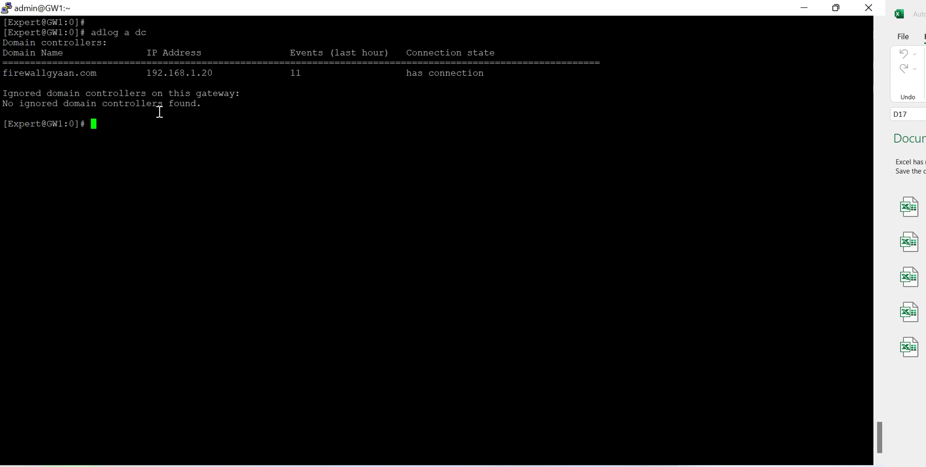
Switch to SmartConsole's Logs & Monitor view and examine the source user, machine, and identity columns of the traffic logs.
{"action": "mouse_move", "coordinate": [547, 463]}
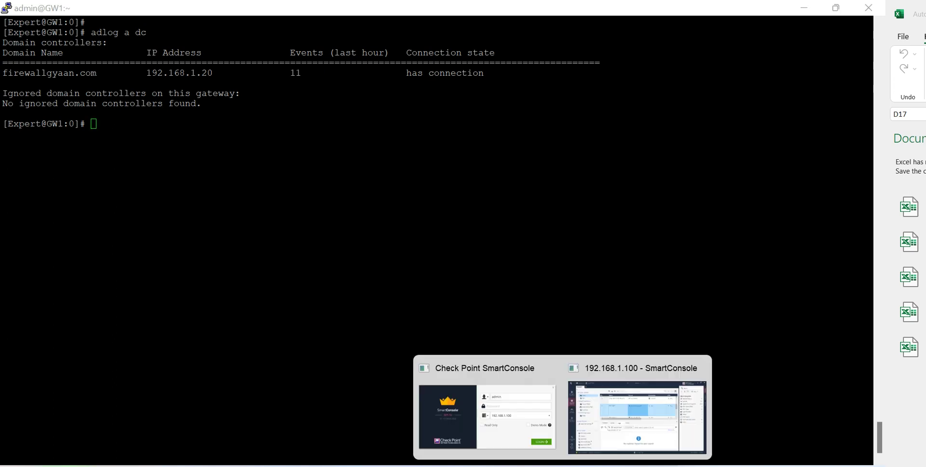
{"action": "left_click", "coordinate": [613, 424]}
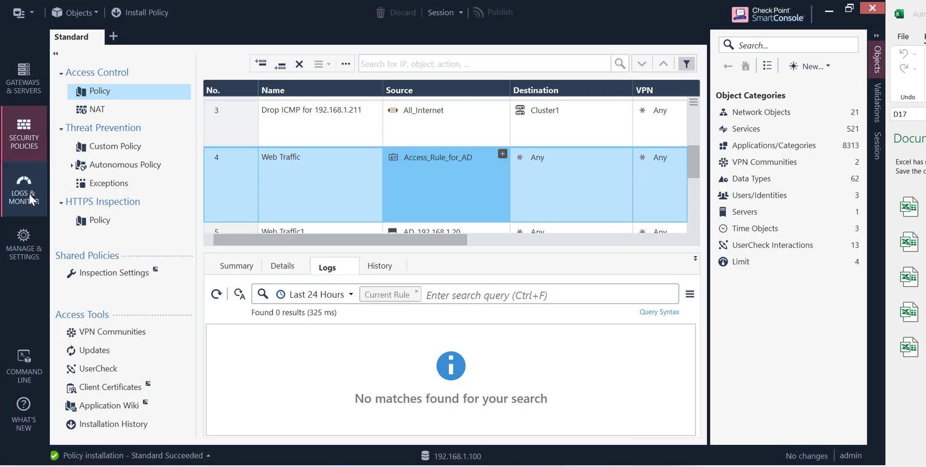
{"action": "left_click", "coordinate": [25, 193]}
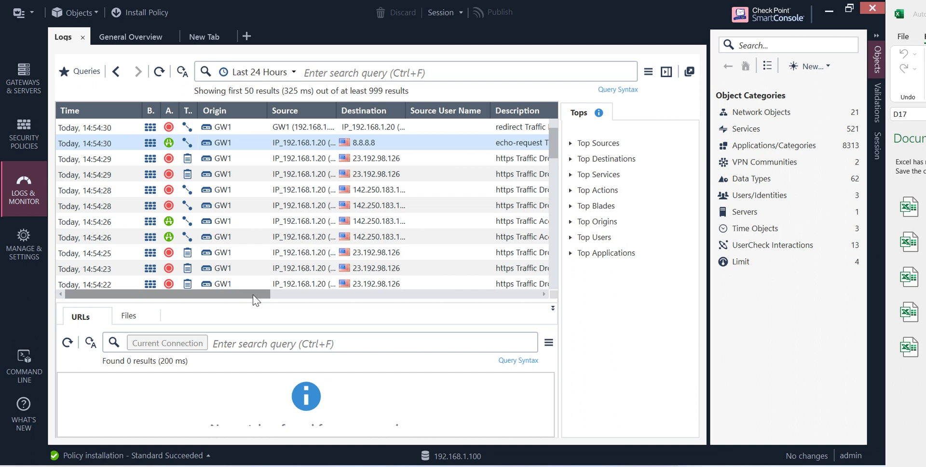
{"action": "left_click_drag", "start_coordinate": [253, 294], "coordinate": [559, 320]}
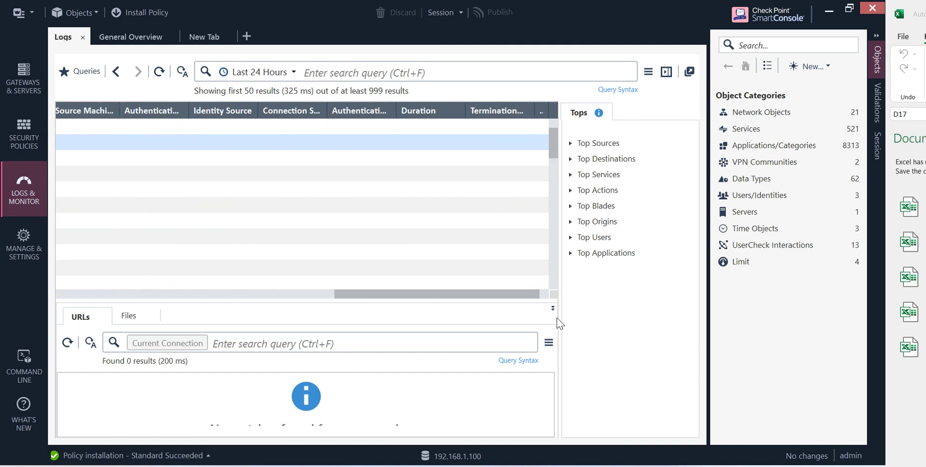
{"action": "left_click_drag", "start_coordinate": [474, 294], "coordinate": [355, 295]}
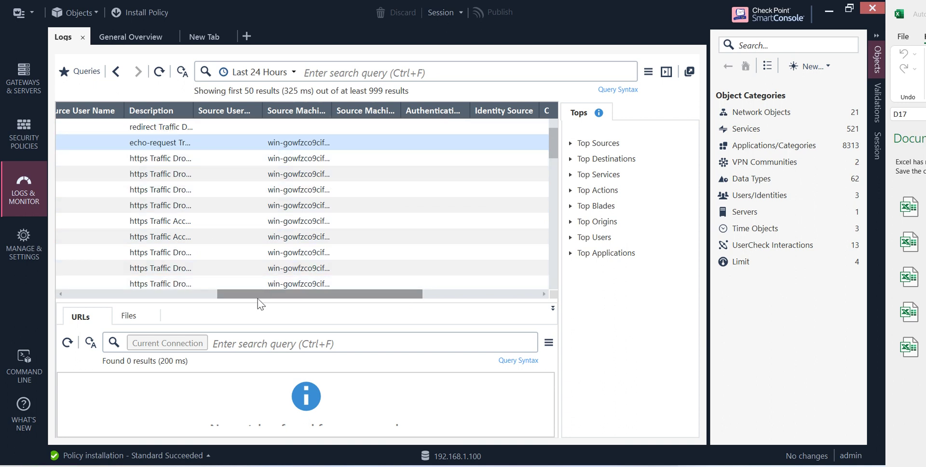
{"action": "left_click_drag", "start_coordinate": [249, 295], "coordinate": [33, 280]}
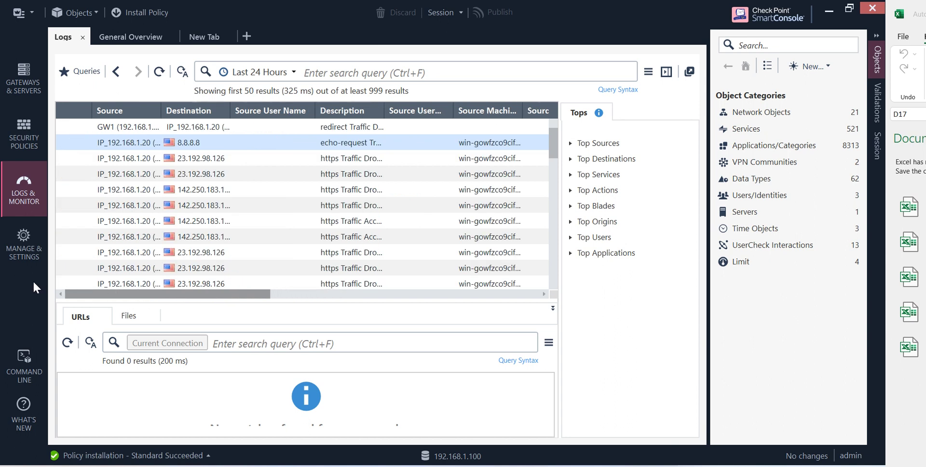